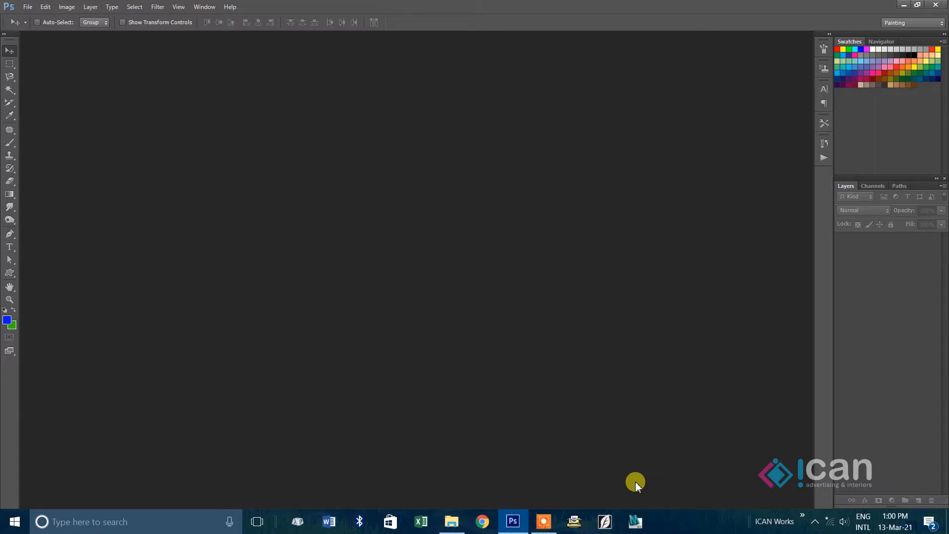
Create a new A4 document, 210 × 297 mm at 300 pixels/inch, in RGB with a white background
key("ctrl+n")
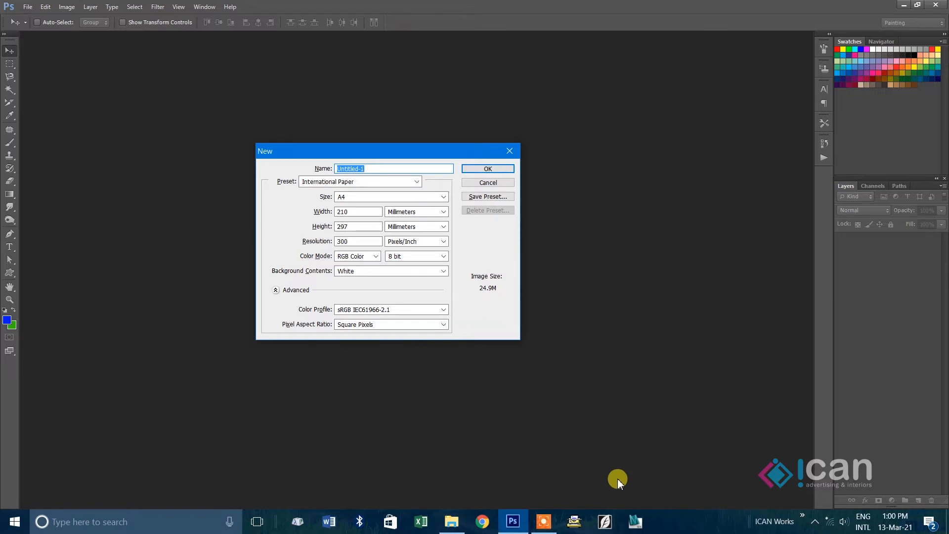
left_click(502, 170)
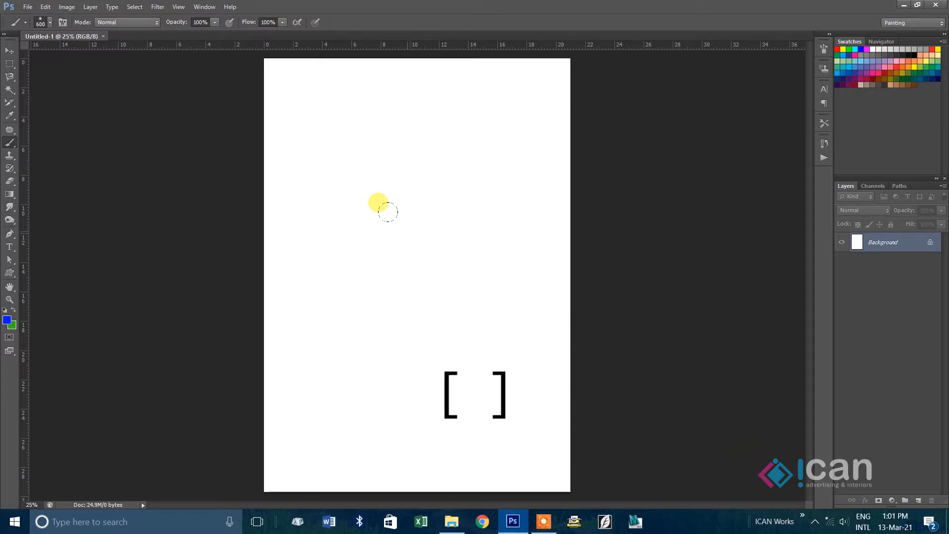
Reduce the brush size to 250 px and enlarge it again to 700 px
key("bracketleft")
key("bracketleft")
key("bracketleft")
key("bracketleft")
key("bracketleft")
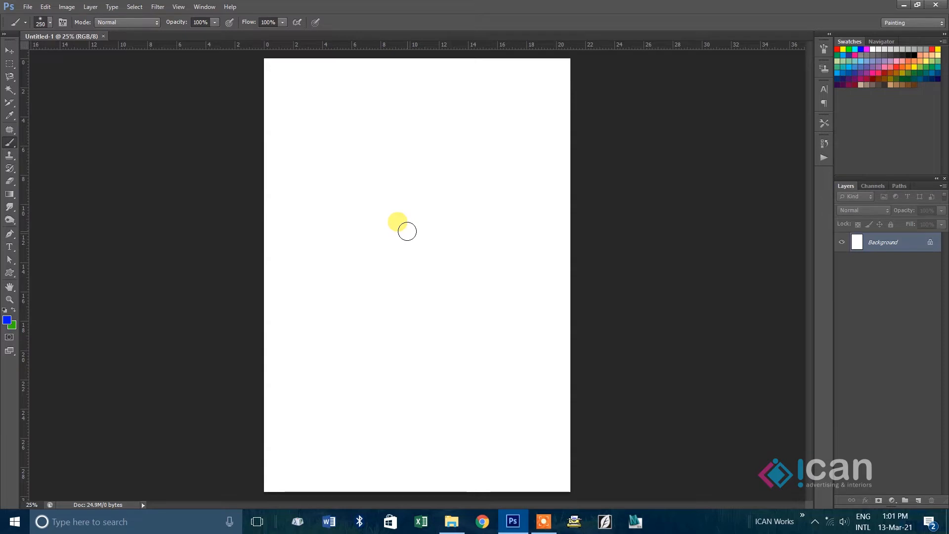
key("bracketright")
key("bracketright")
key("bracketright")
key("bracketright")
key("bracketright")
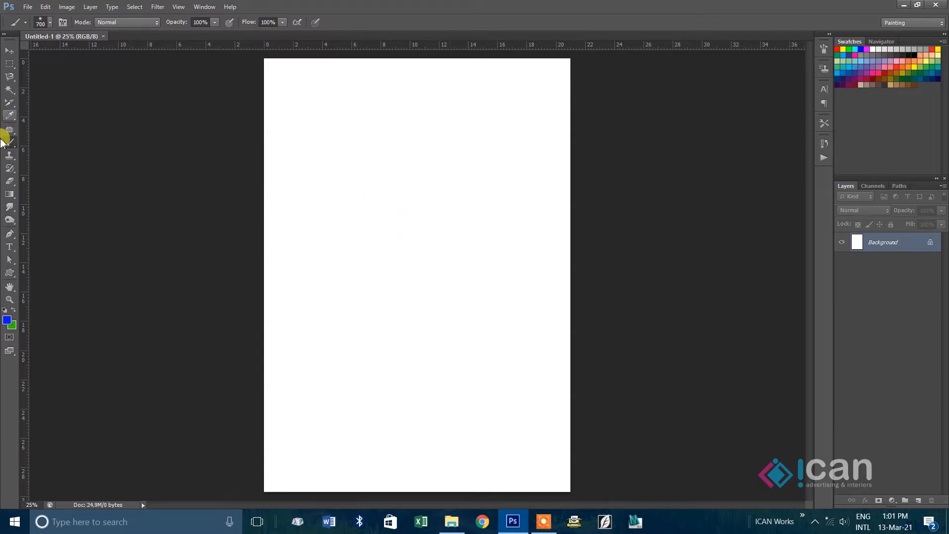
Set the brush size to 147 px and choose the soft round brush tip
left_click(49, 23)
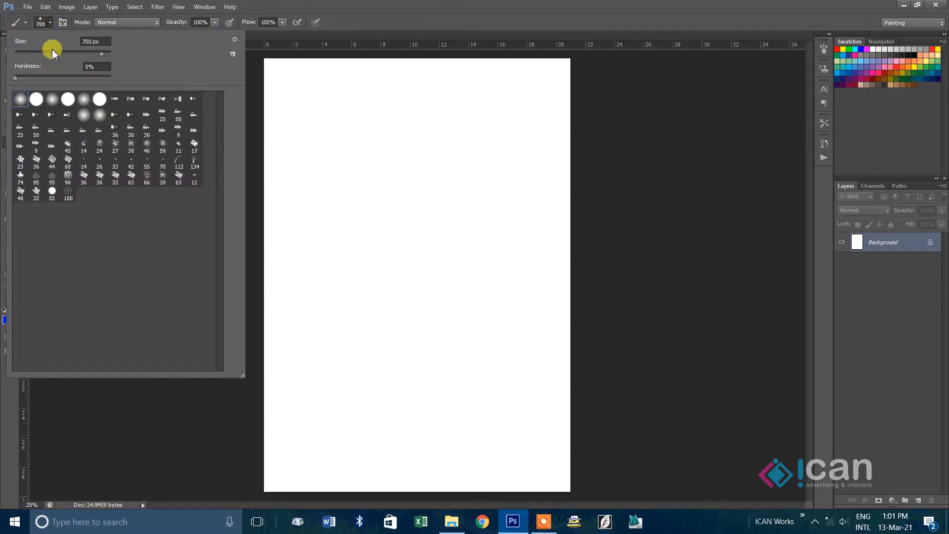
left_click_drag(37, 54, 74, 54)
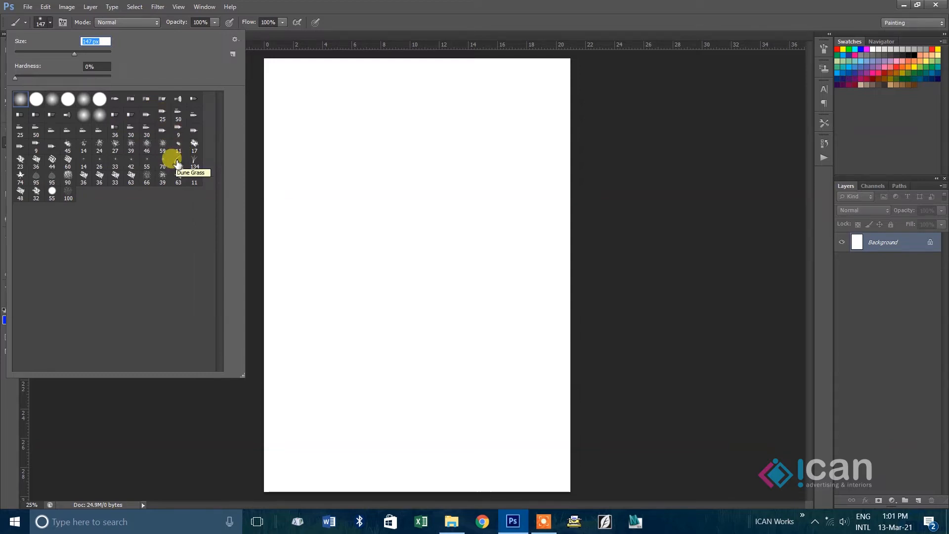
left_click(19, 101)
double_click(20, 101)
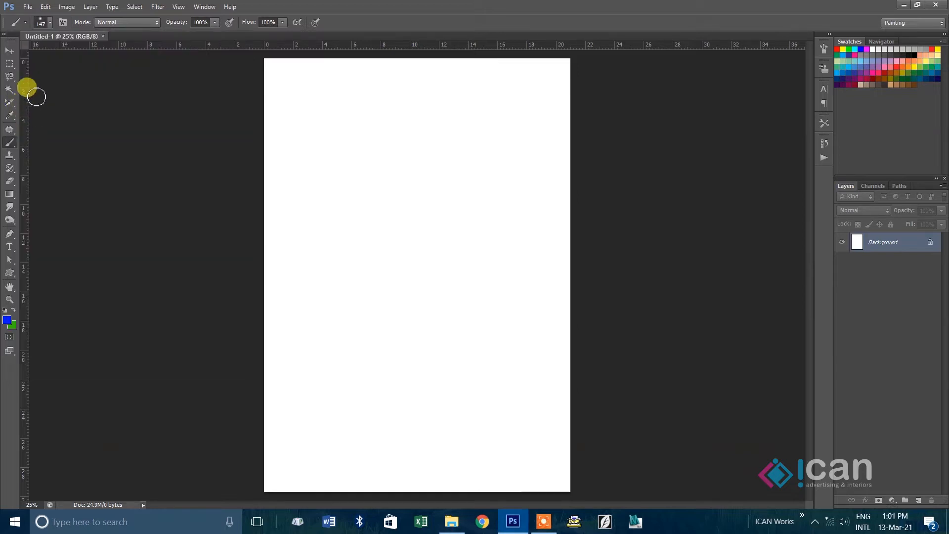
Set the foreground colour to magenta and paint several thin wavy strokes down the middle of the page
left_click(7, 320)
left_click_drag(652, 321, 652, 293)
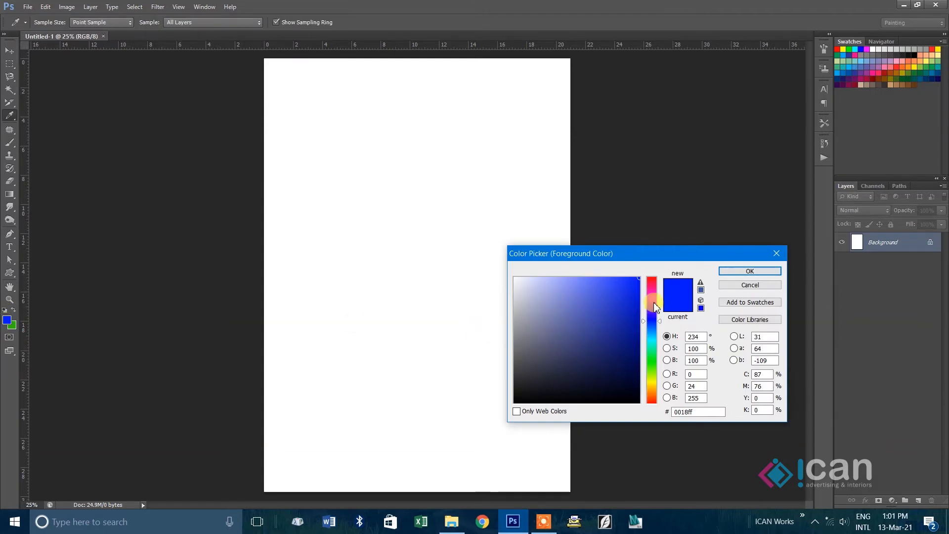
left_click(738, 273)
mouse_move(371, 147)
left_mouse_down()
mouse_move(395, 194)
mouse_move(416, 375)
mouse_move(423, 253)
mouse_move(434, 340)
left_mouse_up()
mouse_move(473, 142)
left_mouse_down()
mouse_move(458, 176)
mouse_move(457, 281)
left_mouse_up()
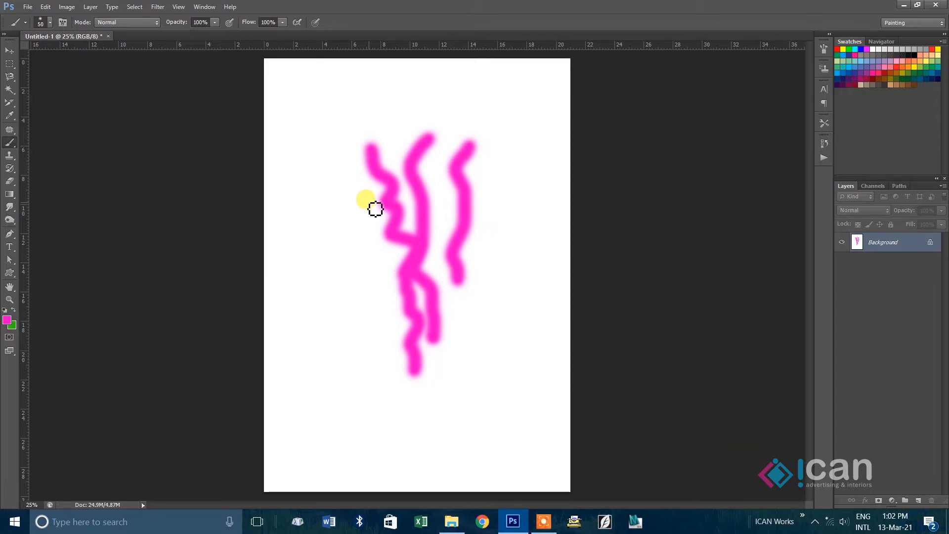
Enlarge the soft brush to 500 px and paint a broad curved stroke around the thin wavy lines
key("bracketright")
key("bracketright")
key("bracketright")
key("bracketright")
key("bracketright")
key("bracketright")
key("bracketright")
key("bracketright")
key("bracketright")
key("bracketright")
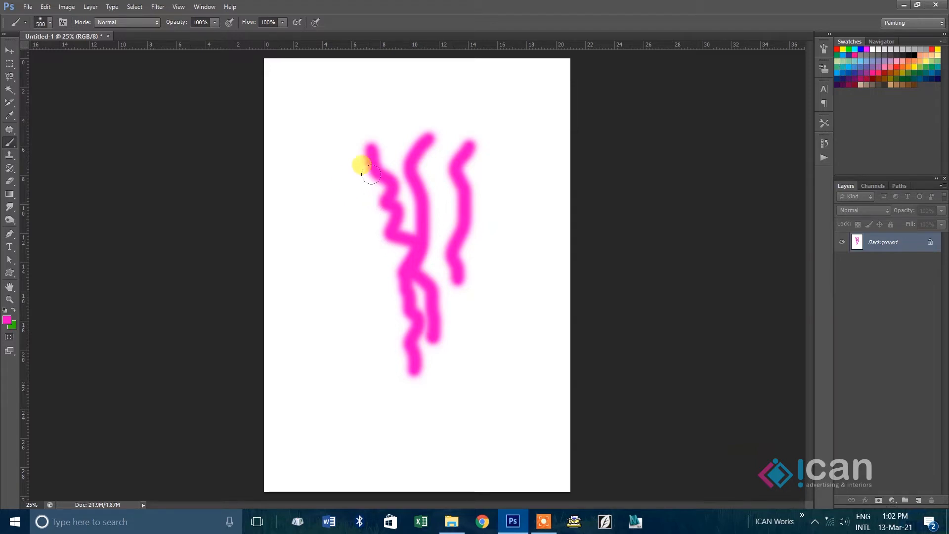
mouse_move(330, 154)
left_mouse_down()
mouse_move(326, 254)
mouse_move(343, 363)
mouse_move(460, 333)
mouse_move(475, 136)
mouse_move(411, 195)
mouse_move(385, 299)
mouse_move(390, 364)
left_mouse_up()
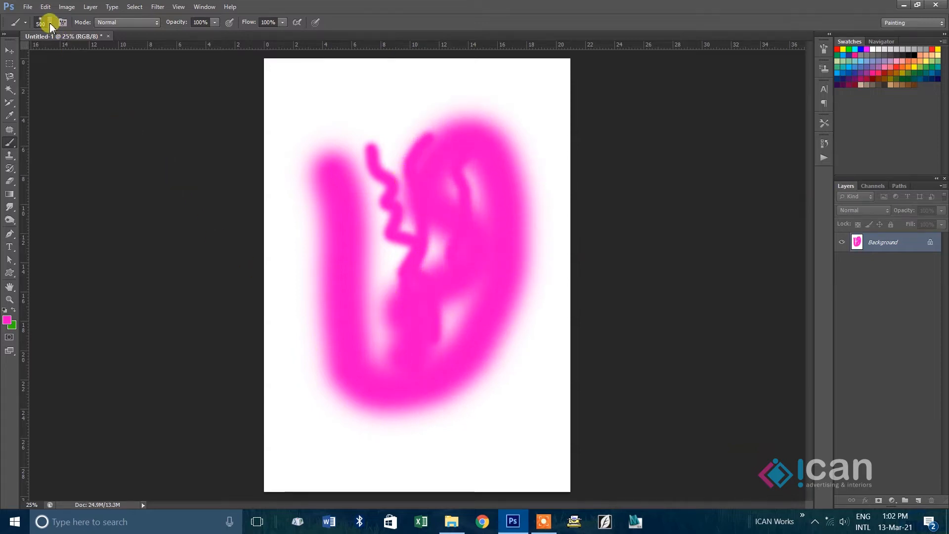
Choose the hard round brush and stamp two overlapping 500 px dots near the upper edge of the page
left_click(50, 23)
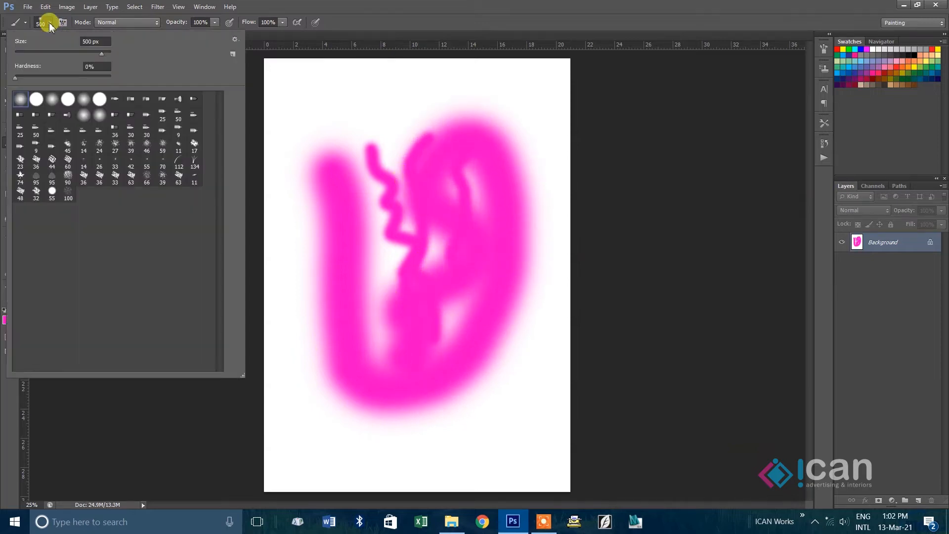
left_click(36, 100)
key("Return")
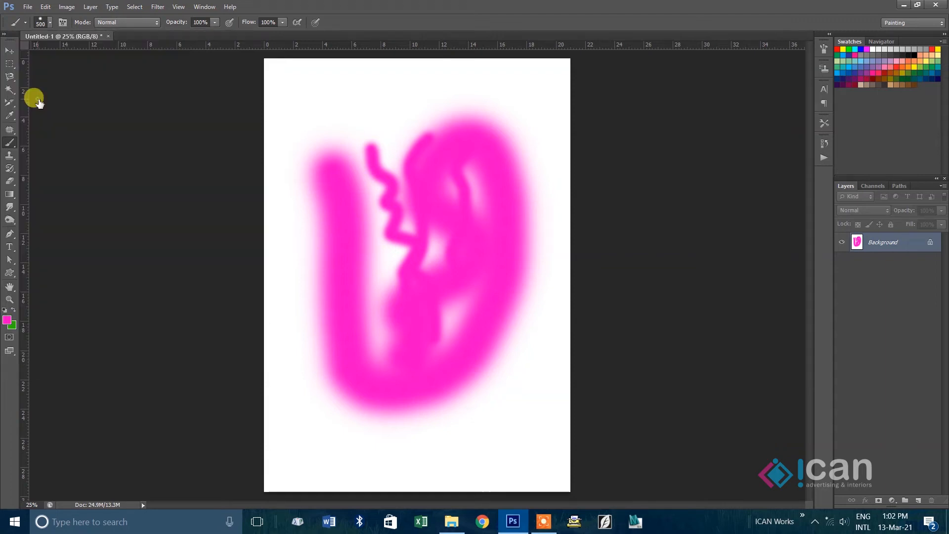
left_click(374, 108)
left_click(408, 103)
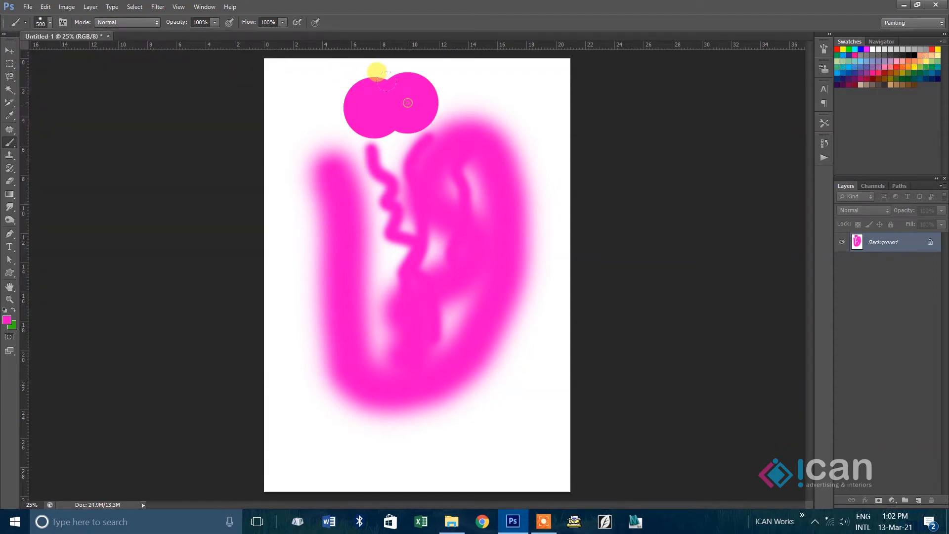
Lower the brush hardness to 13% and stamp one soft dot beside the two hard-edged dots
left_click(49, 26)
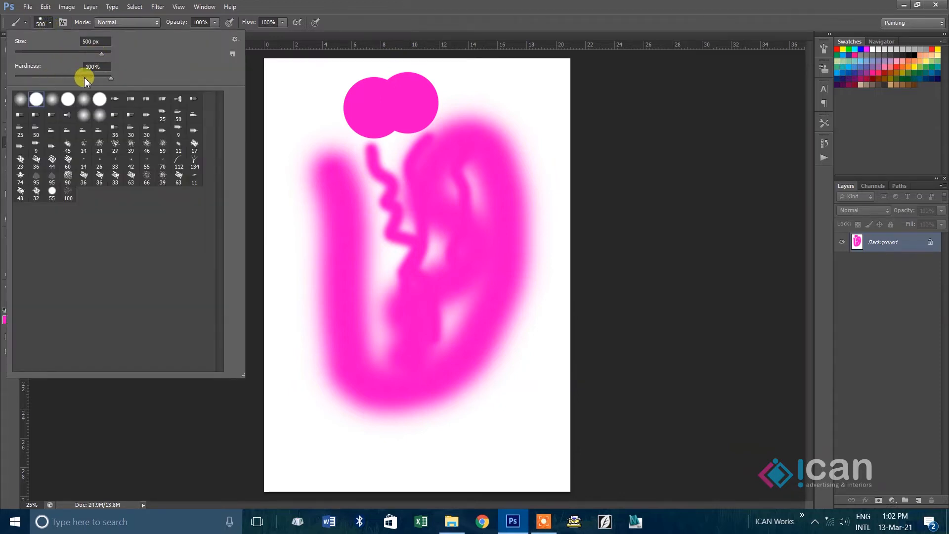
left_click_drag(111, 79, 34, 81)
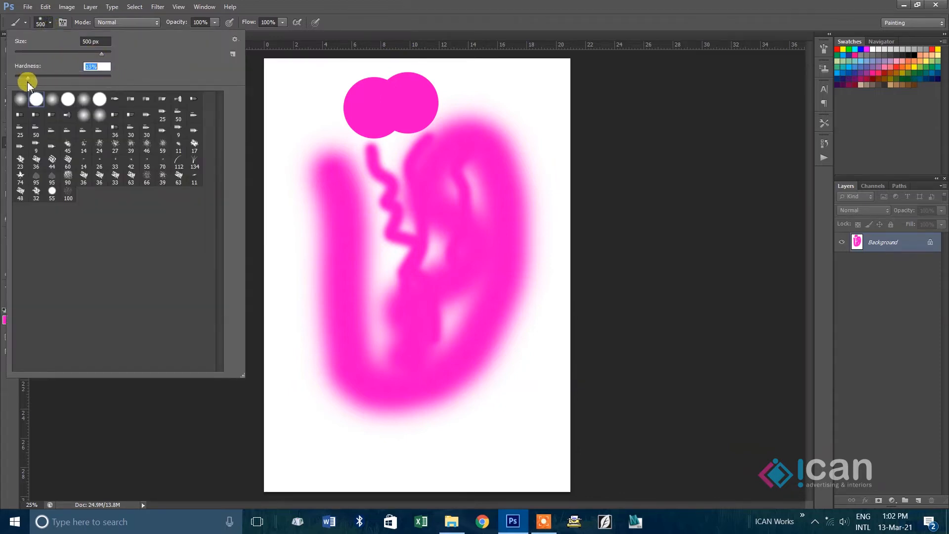
left_click(316, 107)
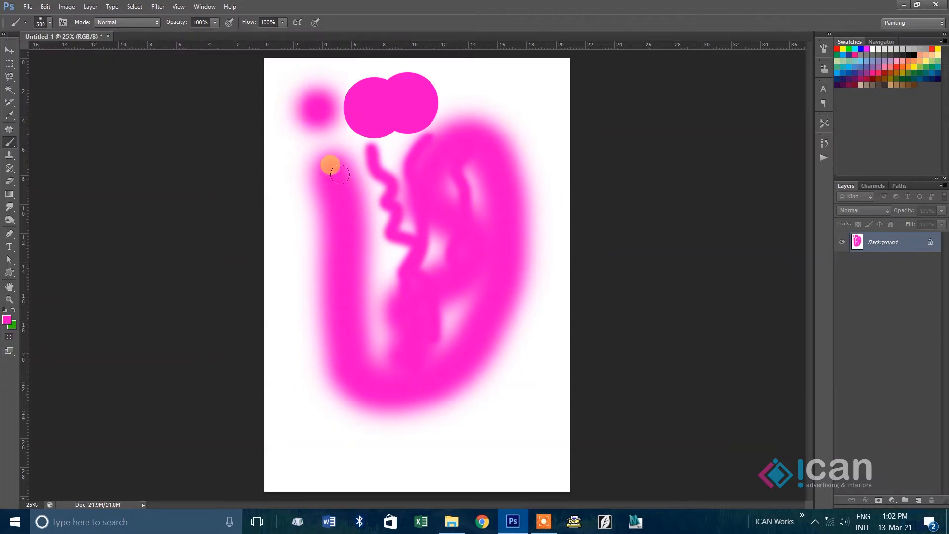
Set the brush hardness to 100% and replace the current brush set with Special Effect Brushes
left_click(49, 23)
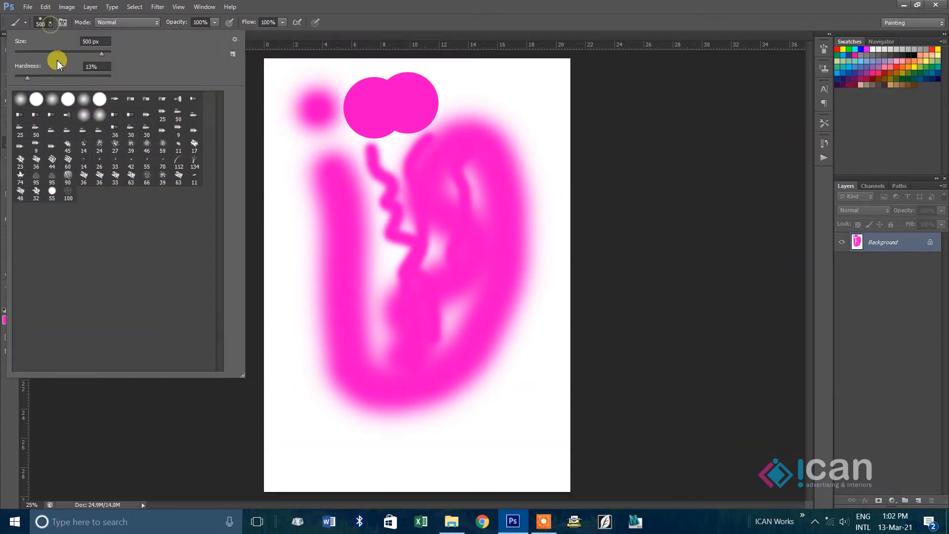
left_click_drag(27, 79, 122, 84)
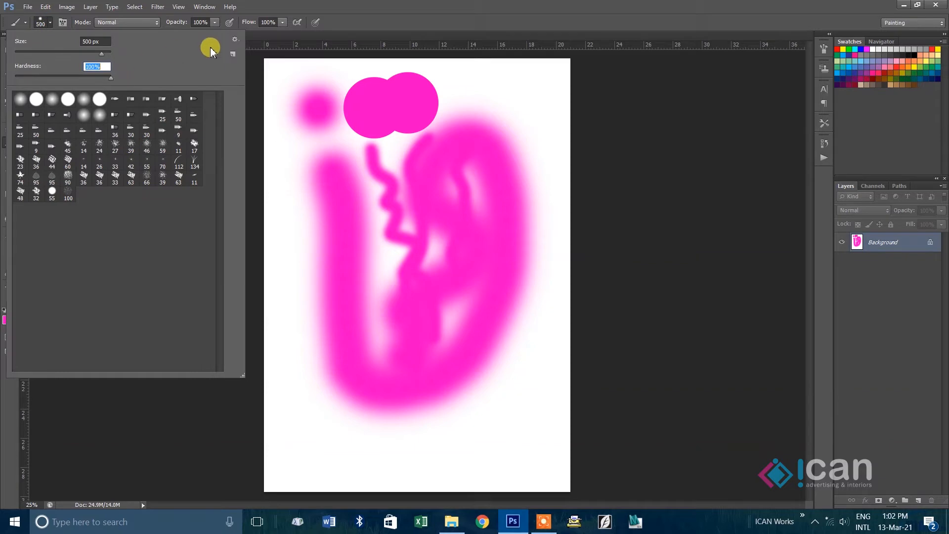
left_click(237, 40)
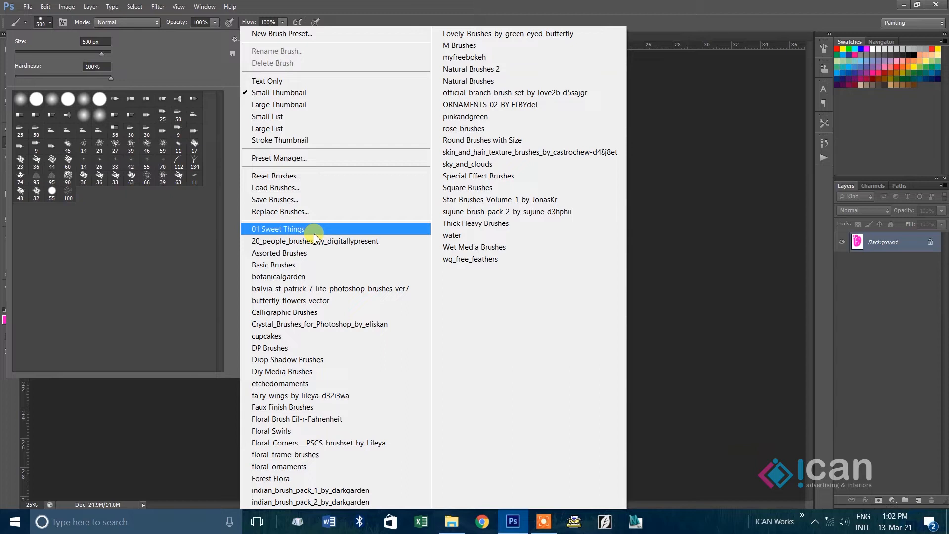
left_click(497, 178)
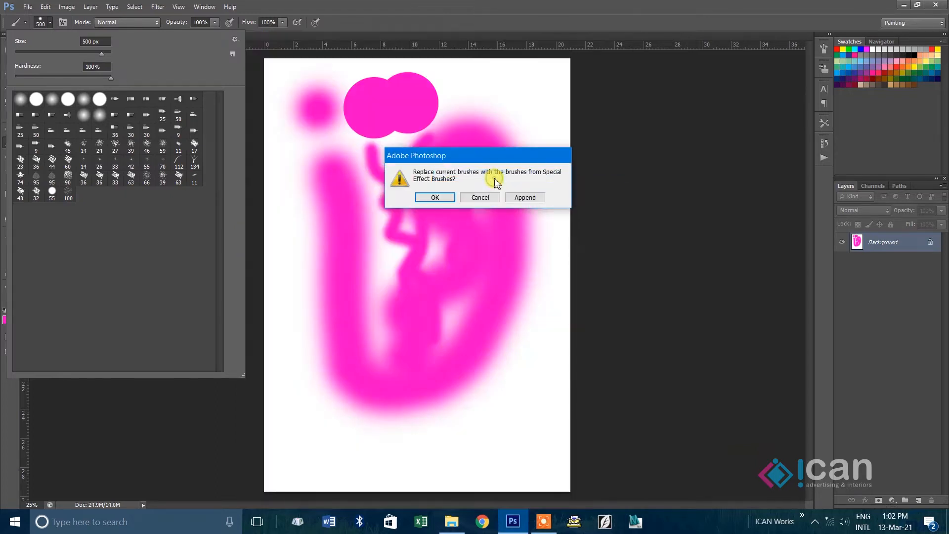
left_click(445, 198)
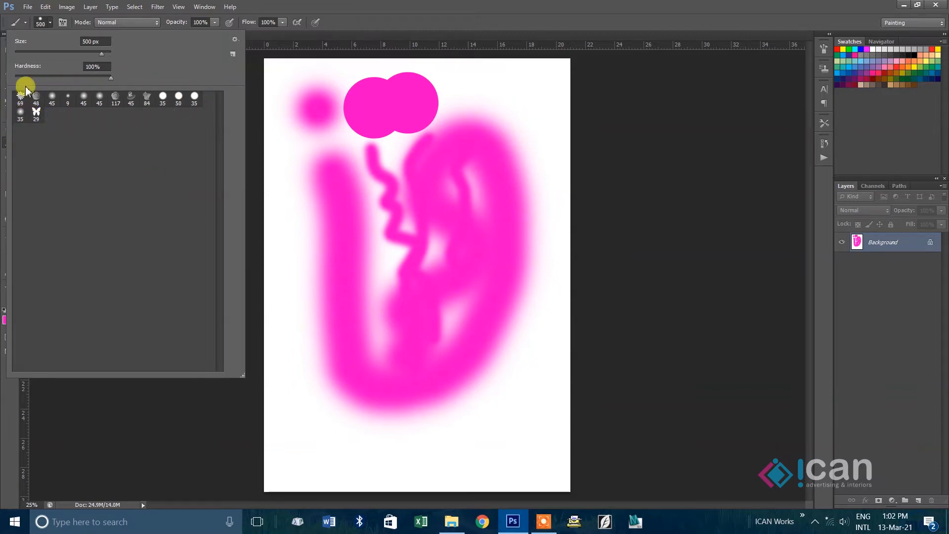
Choose the 69 px flower brush and set the foreground colour to medium green
left_click(37, 116)
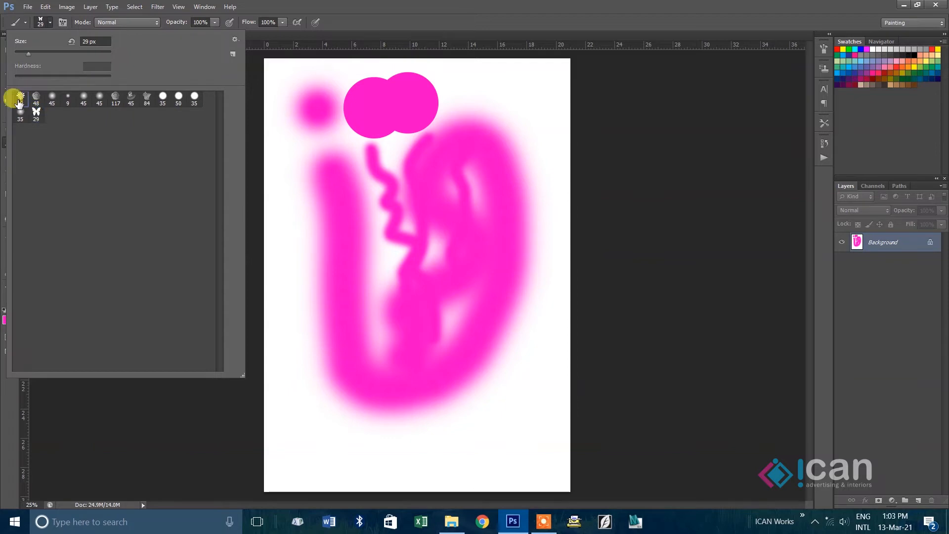
key("Return")
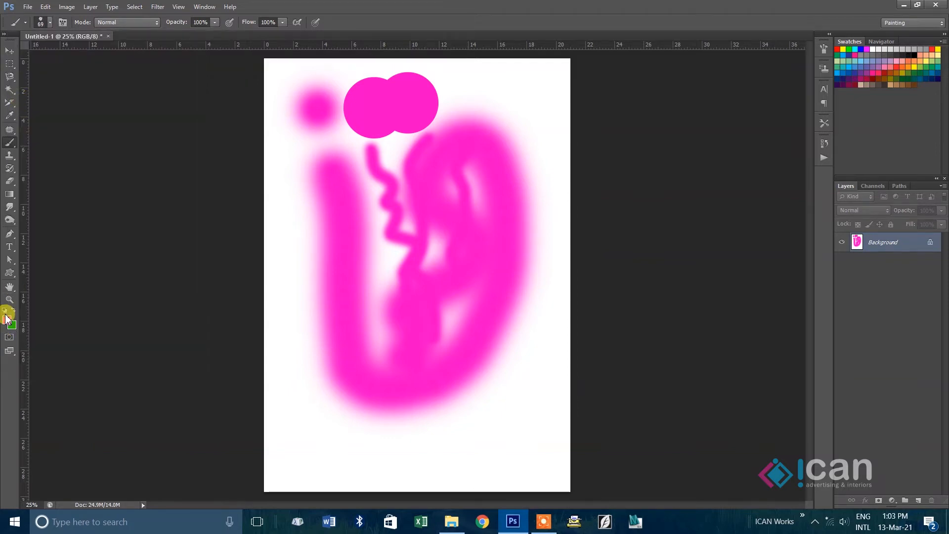
left_click(7, 319)
left_click(652, 360)
left_click(625, 309)
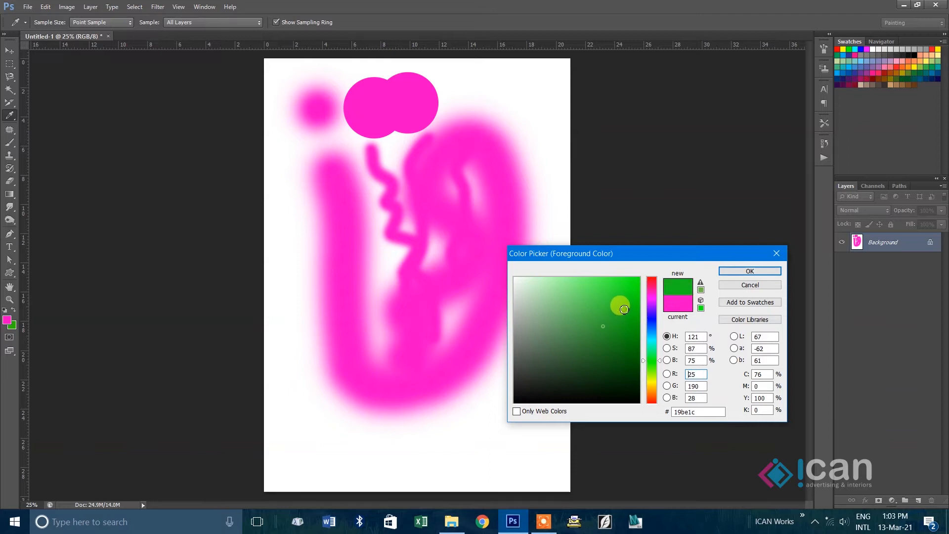
left_click(751, 271)
Paint a small zigzag with the flower brush, then enlarge it to 500 px and cover the pink strokes with large flowers
mouse_move(472, 204)
left_mouse_down()
mouse_move(451, 232)
mouse_move(450, 278)
mouse_move(483, 312)
left_mouse_up()
key("bracketright")
key("bracketright")
key("bracketright")
key("bracketright")
key("bracketright")
key("bracketright")
key("bracketright")
key("bracketright")
key("bracketright")
key("bracketright")
key("bracketright")
key("bracketright")
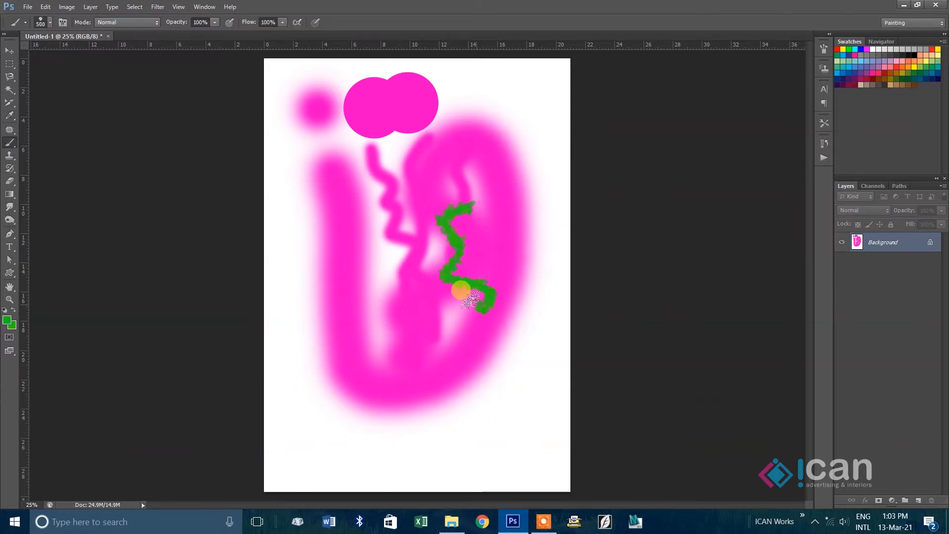
mouse_move(377, 276)
left_mouse_down()
mouse_move(352, 377)
mouse_move(445, 313)
mouse_move(327, 202)
mouse_move(306, 257)
left_mouse_up()
Set the background colour to pale green and paint more mixed-green flowers over the middle of the page
left_click(11, 325)
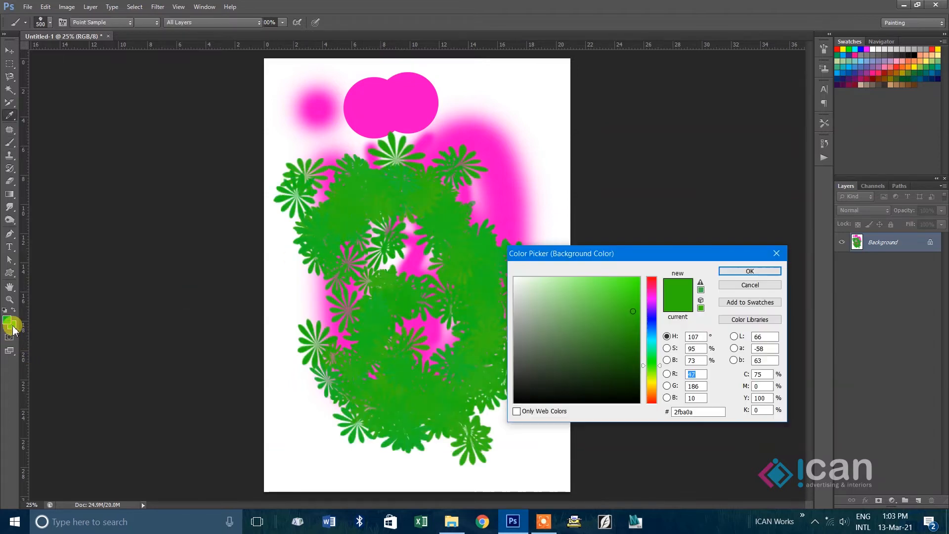
left_click_drag(632, 364, 555, 271)
left_click(751, 271)
mouse_move(426, 208)
left_mouse_down()
mouse_move(416, 332)
mouse_move(347, 284)
mouse_move(335, 185)
mouse_move(391, 168)
mouse_move(371, 222)
mouse_move(425, 325)
mouse_move(406, 431)
mouse_move(356, 305)
mouse_move(397, 175)
mouse_move(396, 138)
mouse_move(447, 136)
mouse_move(489, 305)
mouse_move(488, 370)
mouse_move(456, 386)
left_mouse_up()
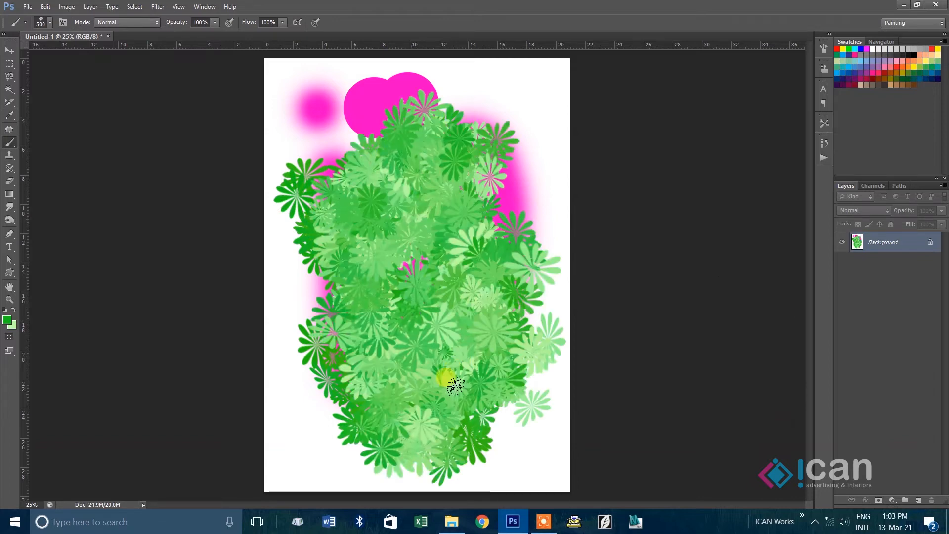
Choose the 29 px butterfly brush, paint a trail of small butterflies, and enlarge it to 100 px for further trails over the flowers
left_click(44, 23)
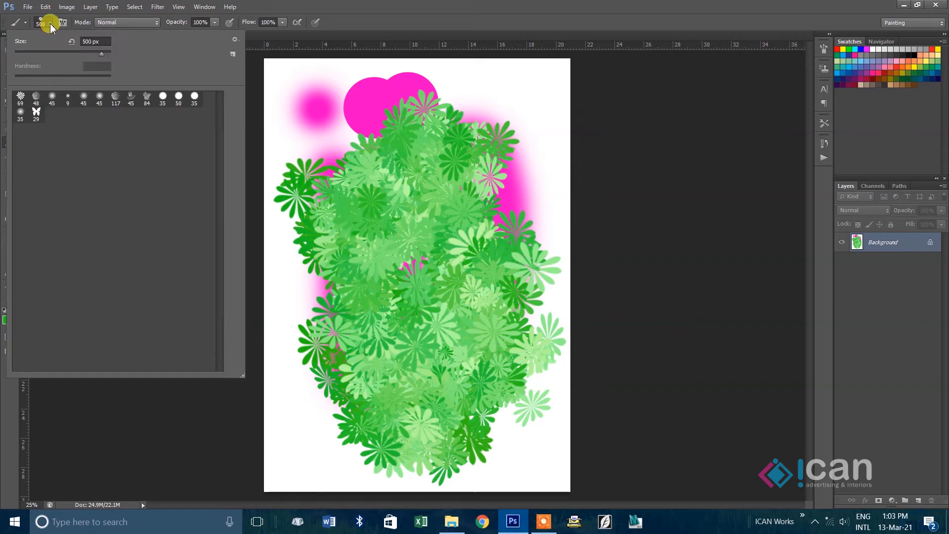
double_click(36, 113)
mouse_move(326, 120)
left_mouse_down()
mouse_move(335, 153)
mouse_move(471, 113)
mouse_move(492, 130)
left_mouse_up()
key("bracketright")
key("bracketright")
key("bracketright")
key("bracketright")
key("bracketright")
key("bracketright")
key("bracketright")
key("bracketright")
mouse_move(515, 115)
left_mouse_down()
mouse_move(530, 155)
mouse_move(489, 257)
mouse_move(423, 210)
left_mouse_up()
mouse_move(410, 299)
left_mouse_down()
mouse_move(429, 318)
mouse_move(426, 373)
left_mouse_up()
Replace the brush set with Square Brushes and paint a short angular green stroke with the 22 px square over the soft pink dot
left_click(51, 23)
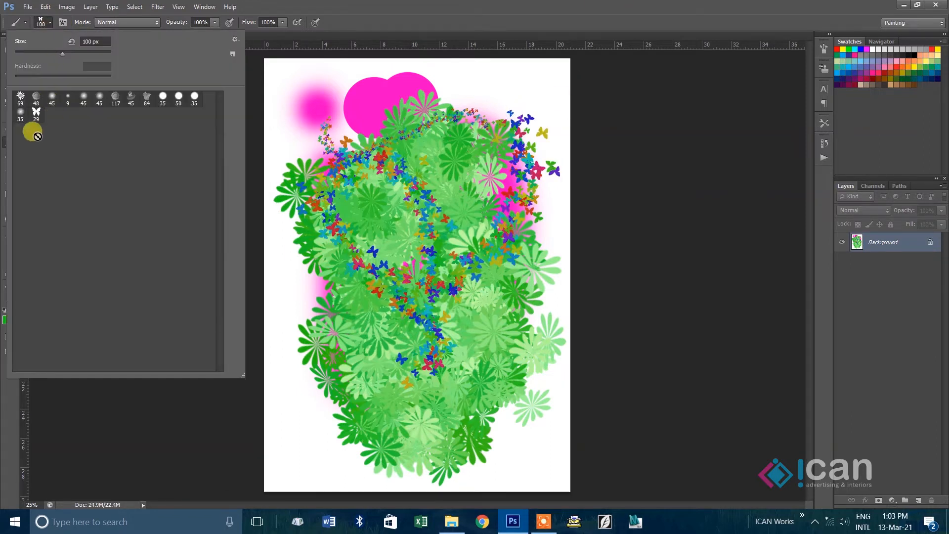
left_click(234, 40)
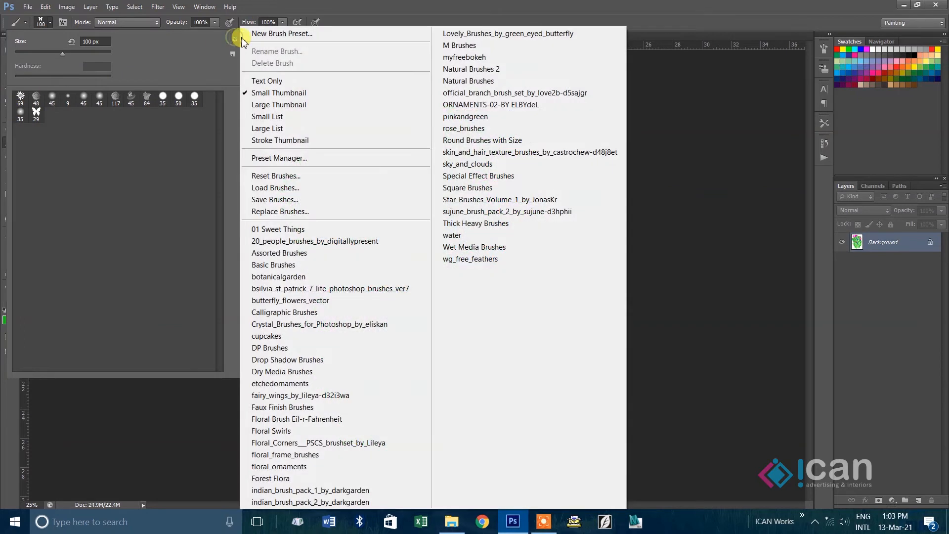
left_click(465, 193)
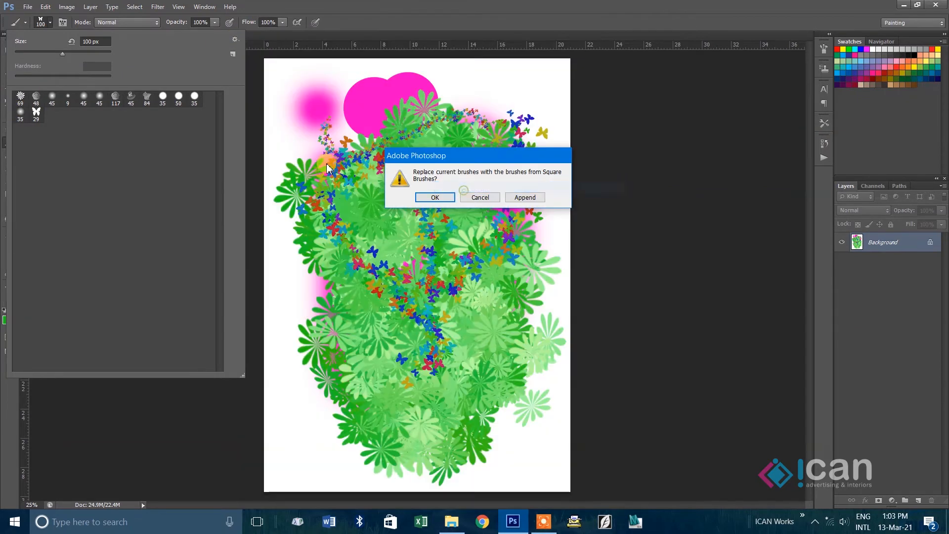
left_click(435, 197)
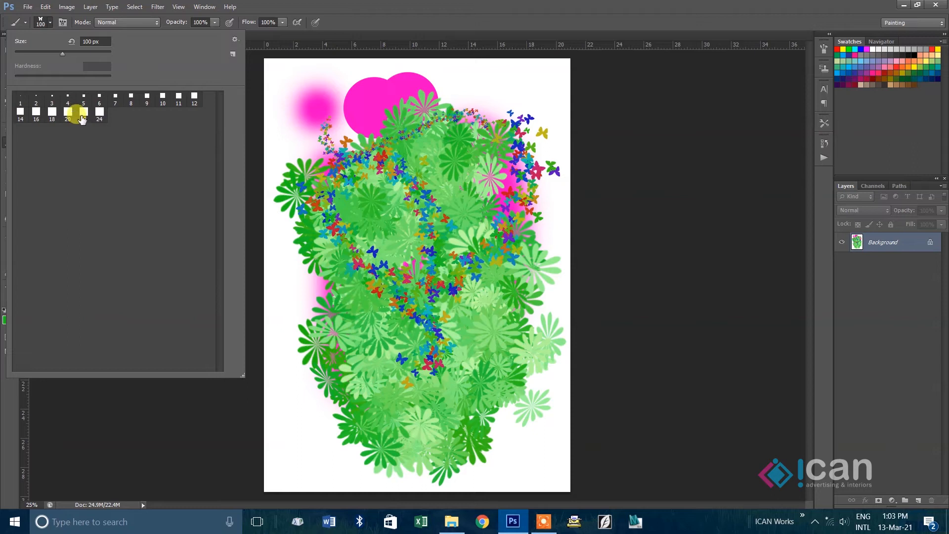
double_click(82, 119)
mouse_move(310, 79)
left_mouse_down()
mouse_move(337, 98)
mouse_move(344, 120)
left_mouse_up()
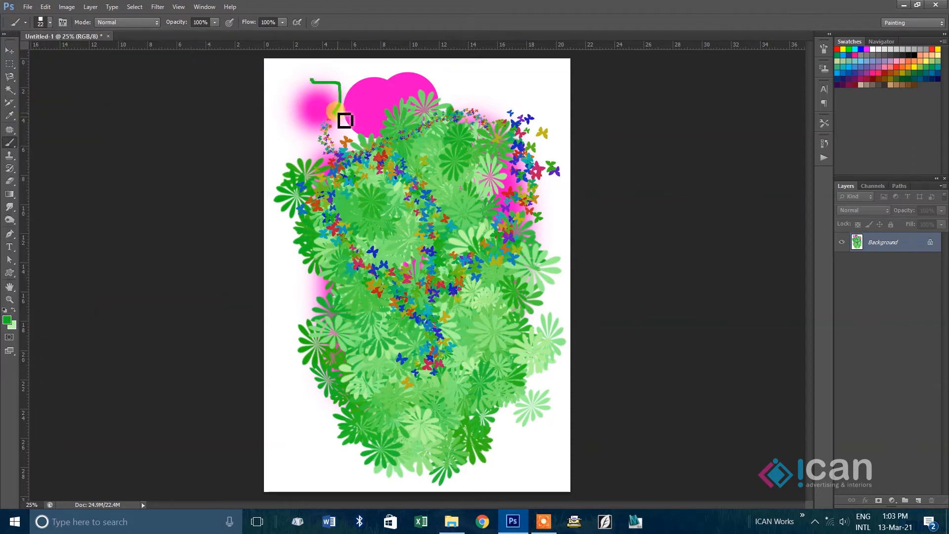
Enlarge the square brush to 800 px and stamp large solid green squares over the flowers and butterflies
key("bracketright")
key("bracketright")
key("bracketright")
key("bracketright")
key("bracketright")
key("bracketright")
key("bracketright")
key("bracketright")
key("bracketright")
key("bracketright")
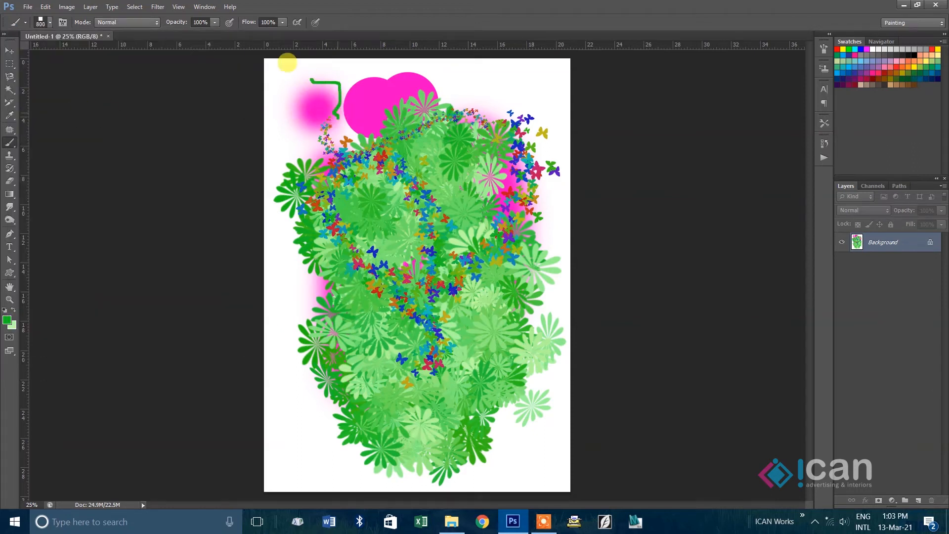
left_click(376, 154)
left_click(454, 141)
left_click(454, 219)
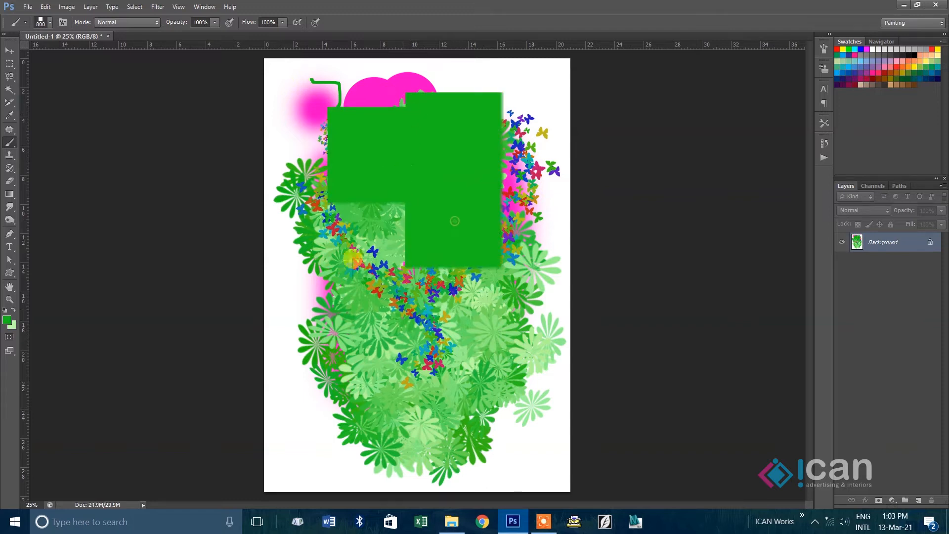
left_click(402, 307)
left_click(366, 352)
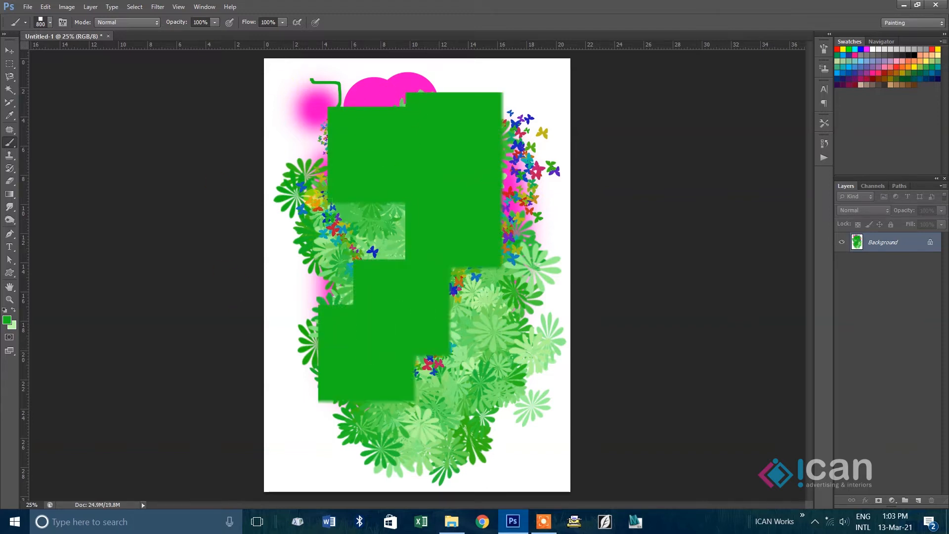
Reset the brush presets to the default set
left_click(47, 25)
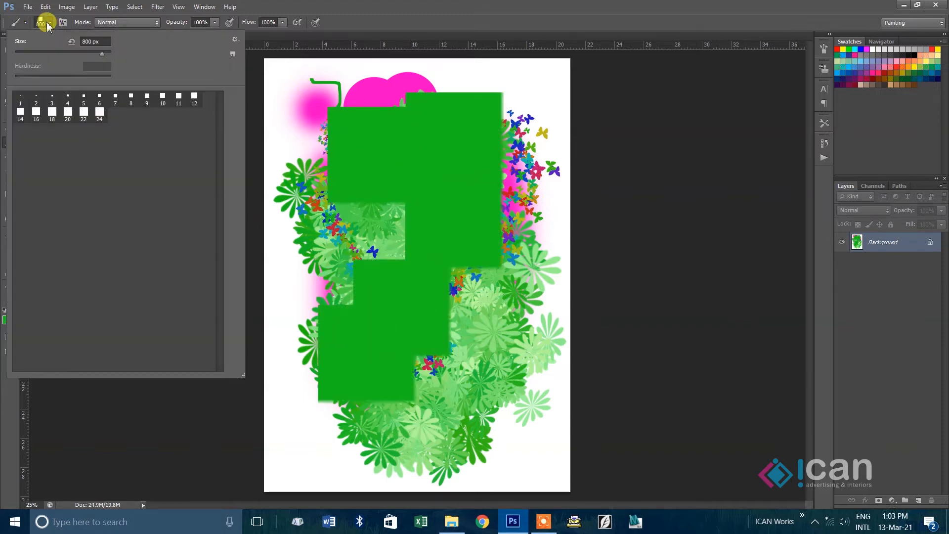
left_click(236, 39)
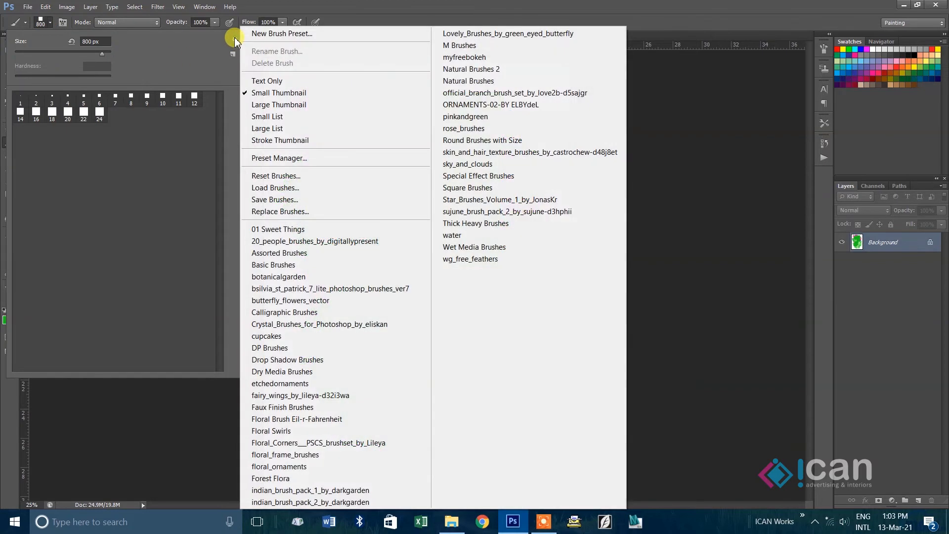
left_click(136, 114)
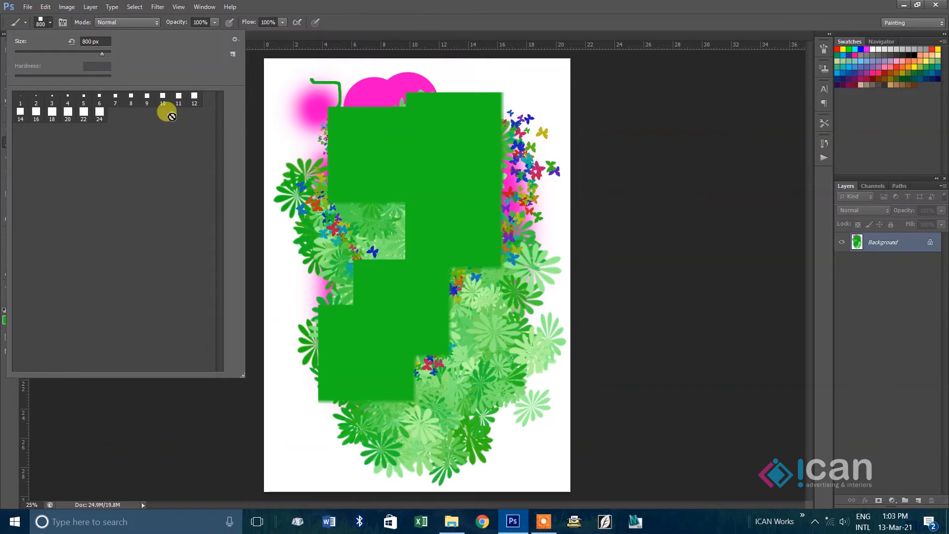
left_click(235, 40)
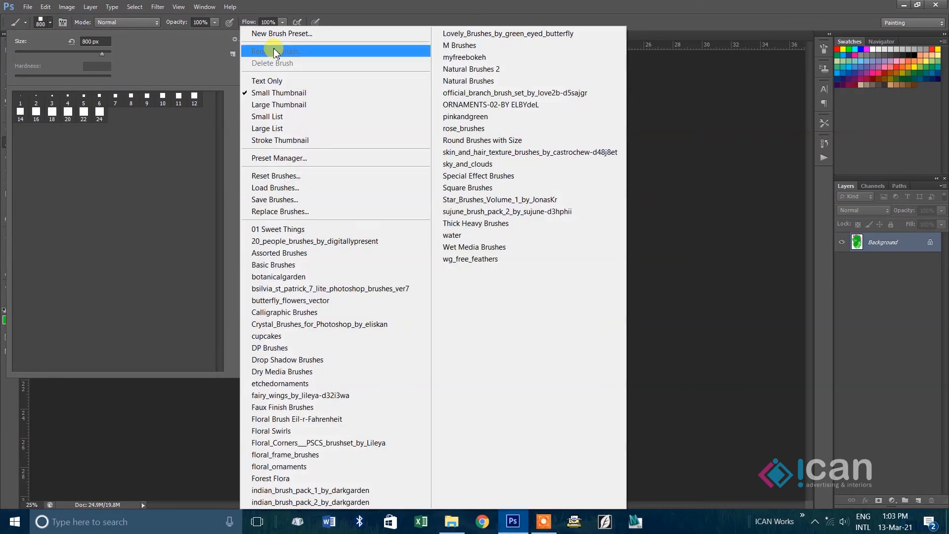
left_click(290, 177)
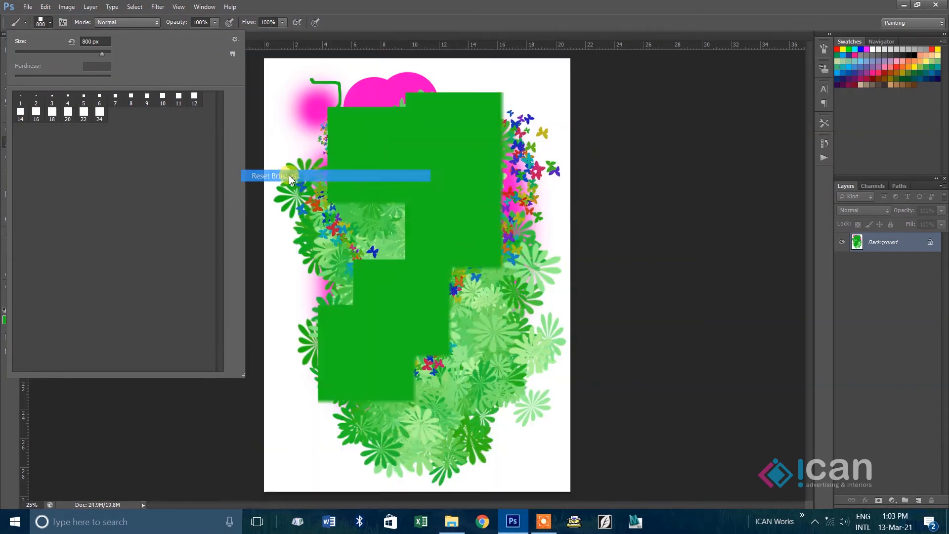
left_click(443, 197)
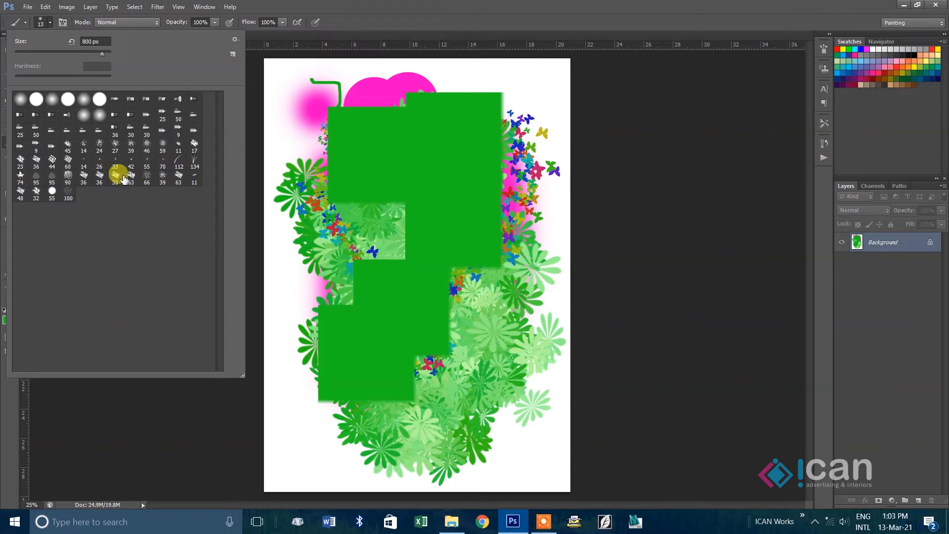
Replace the brush set with Basic Brushes and paint a thin green stroke with the soft 16 px brush at the page's upper left edge
left_click(234, 42)
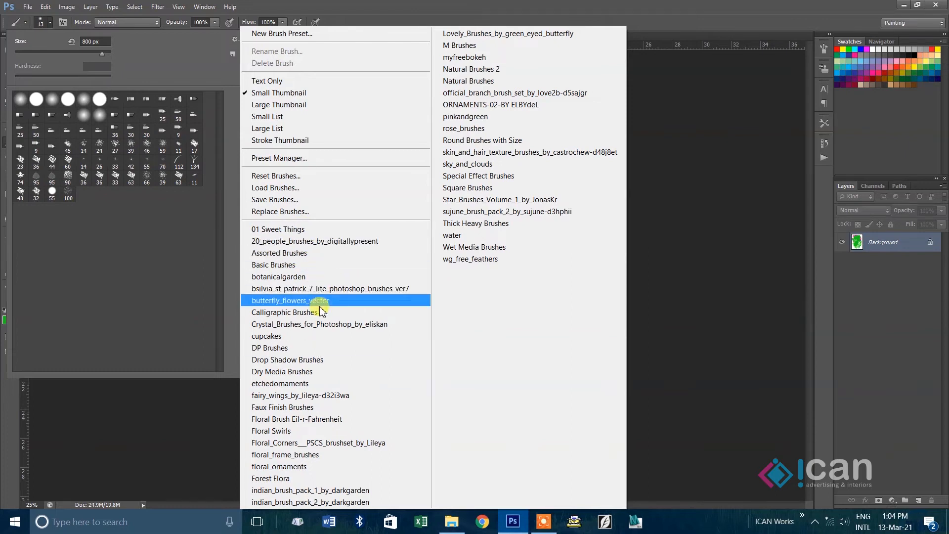
left_click(328, 268)
left_click(430, 195)
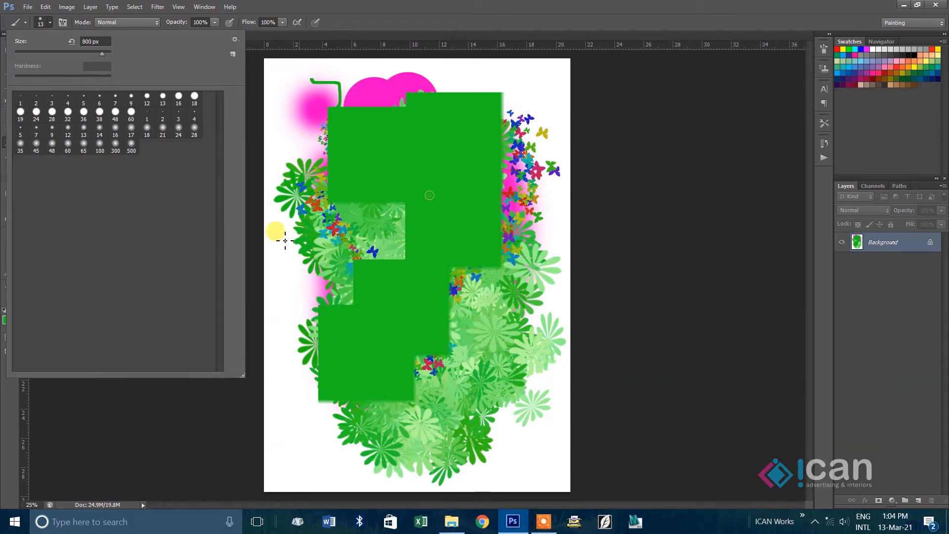
left_click(118, 143)
left_click(381, 144)
left_click_drag(265, 119, 297, 173)
Restore the default brush set in place of Basic Brushes
left_click(52, 23)
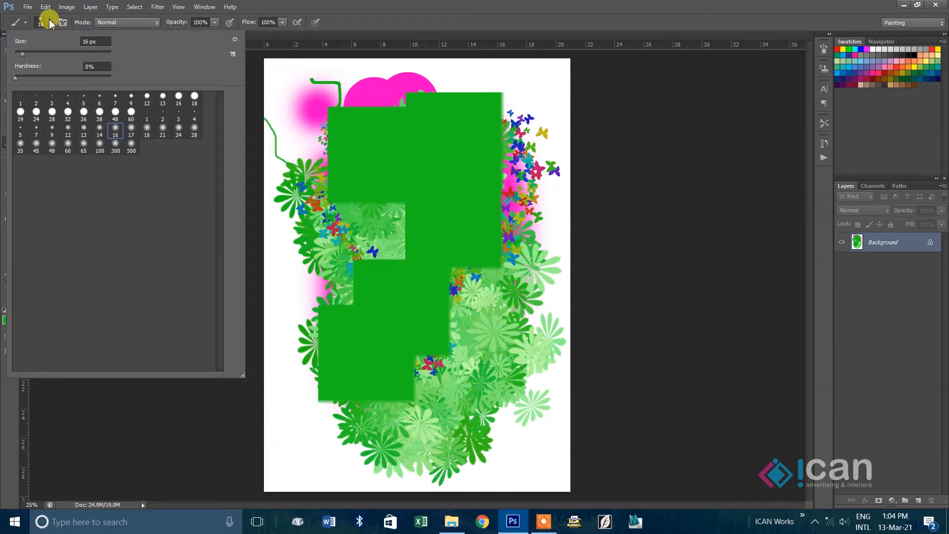
left_click(235, 39)
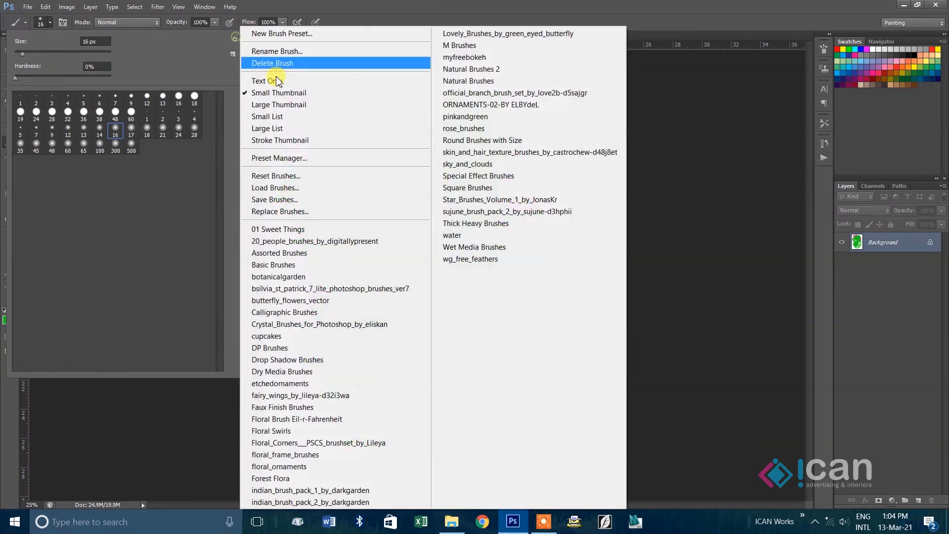
left_click(292, 176)
left_click(432, 199)
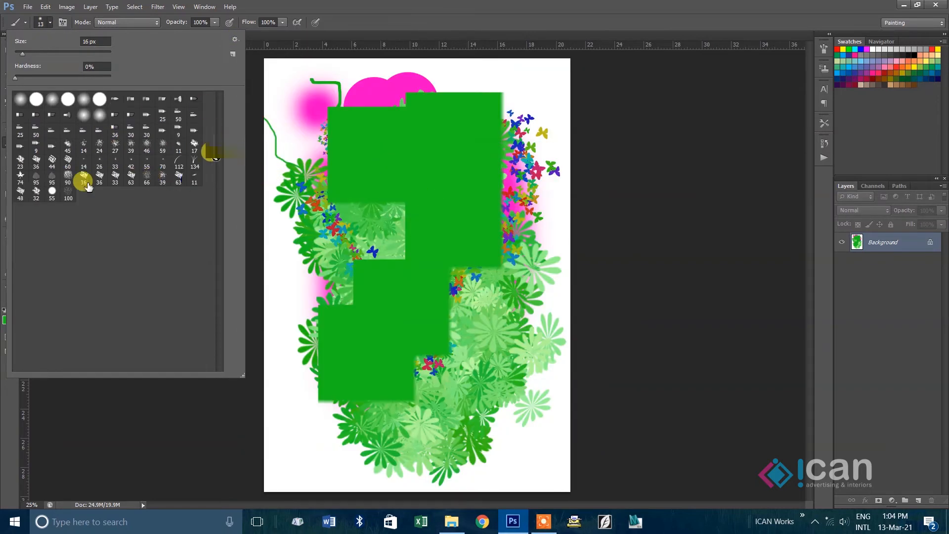
View the brush presets as text only and return the list to small thumbnails
left_click(235, 40)
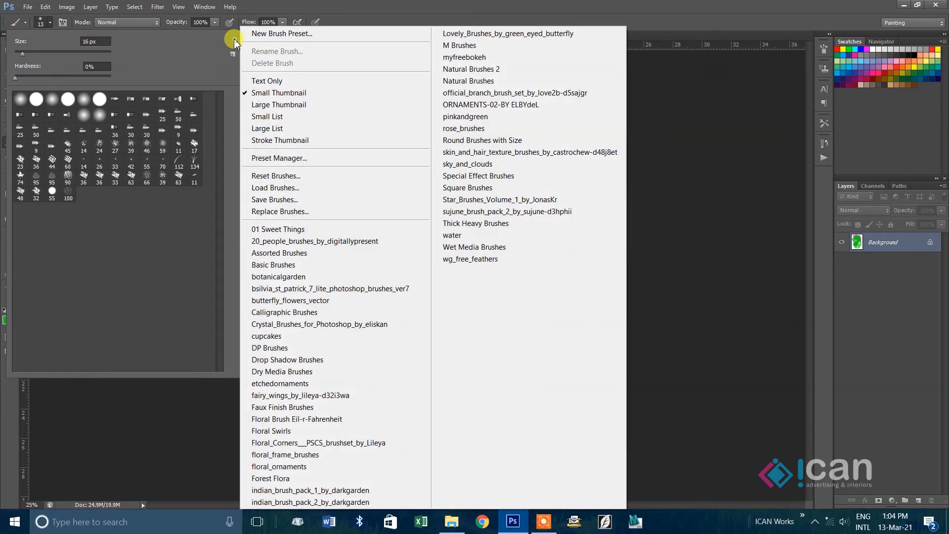
left_click(267, 80)
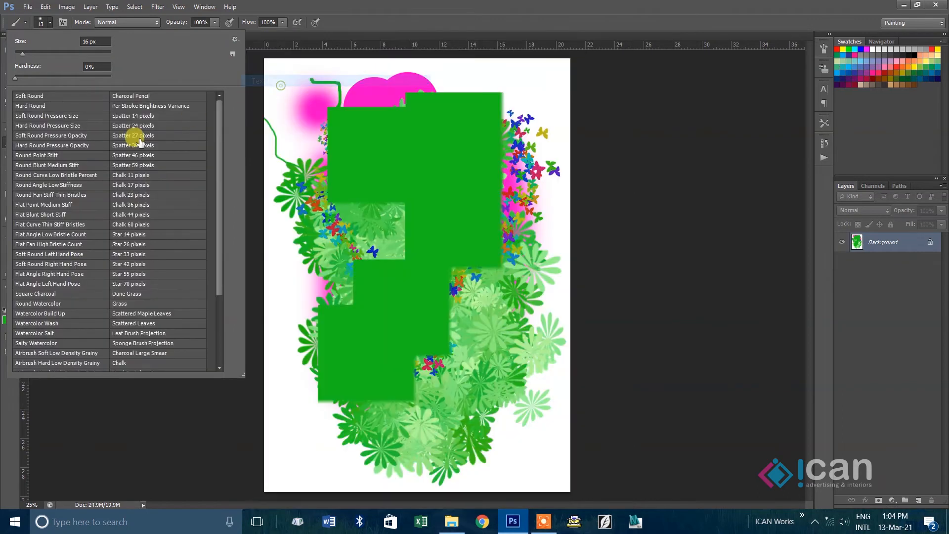
left_click(234, 39)
left_click(270, 91)
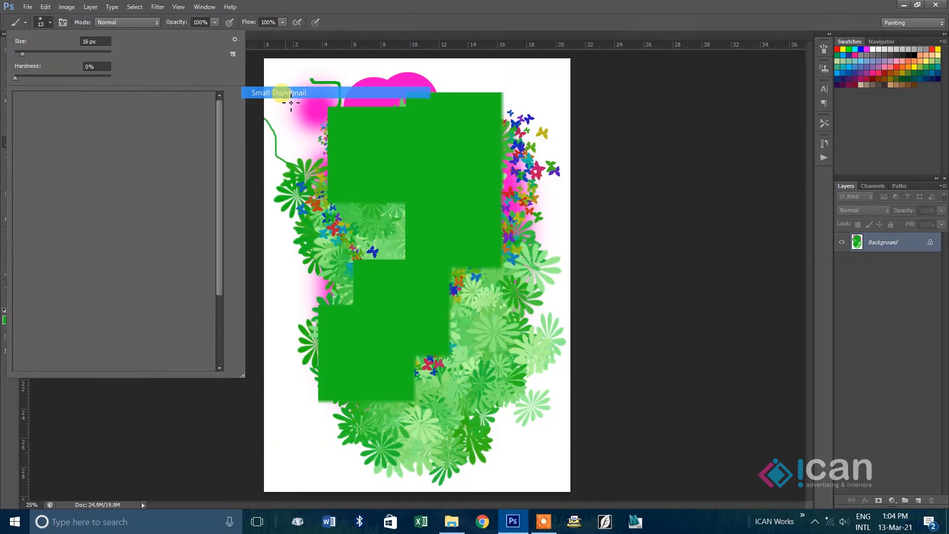
Compare the Large Thumbnail, Large List and Stroke Thumbnail views of the brush presets, returning to Small Thumbnail
left_click(234, 40)
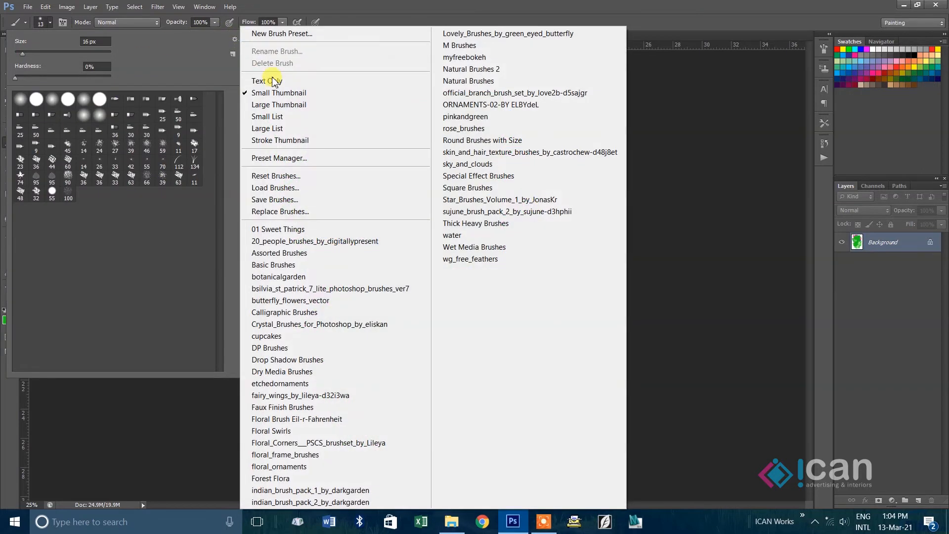
left_click(279, 105)
left_click(236, 39)
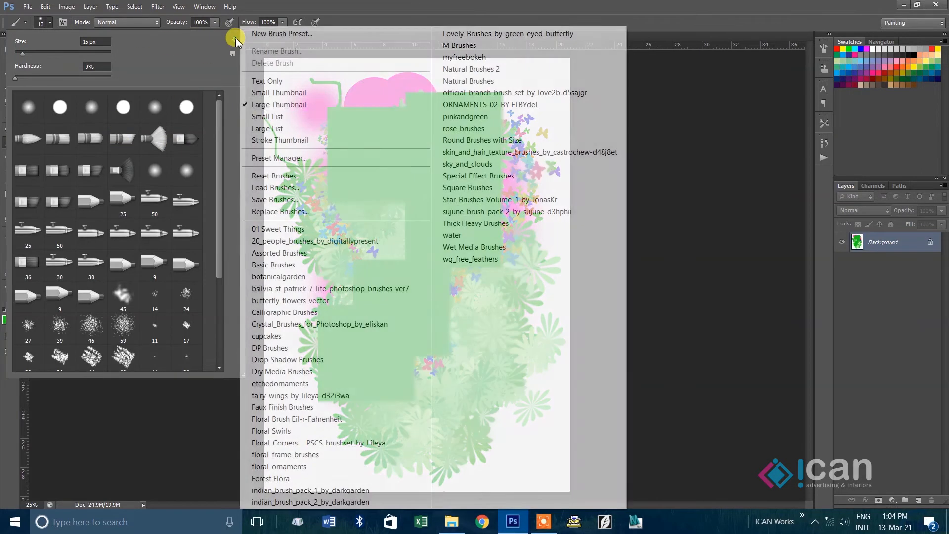
left_click(267, 128)
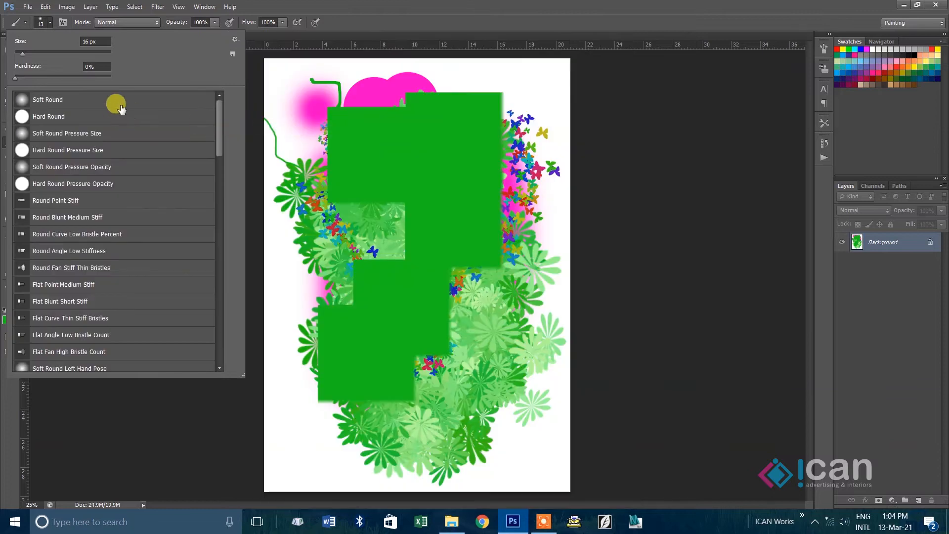
left_click(237, 41)
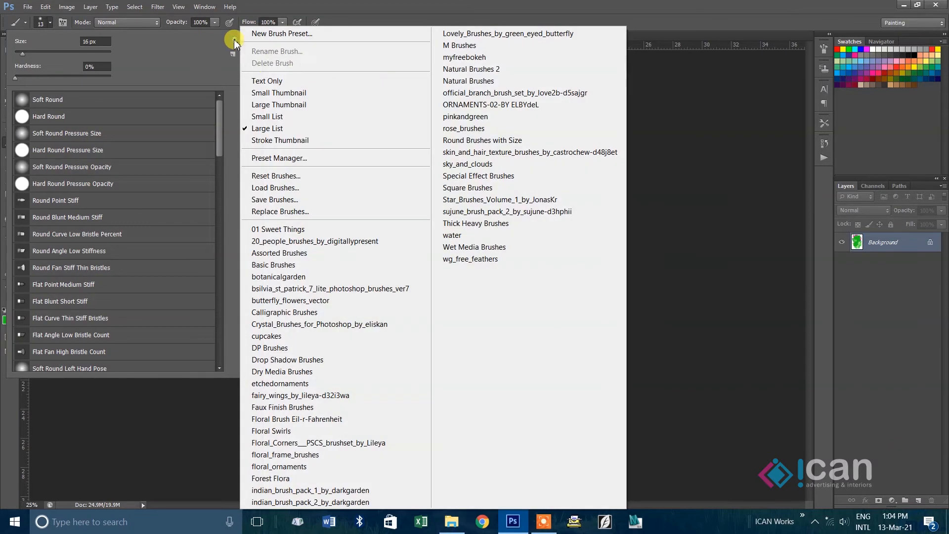
left_click(281, 143)
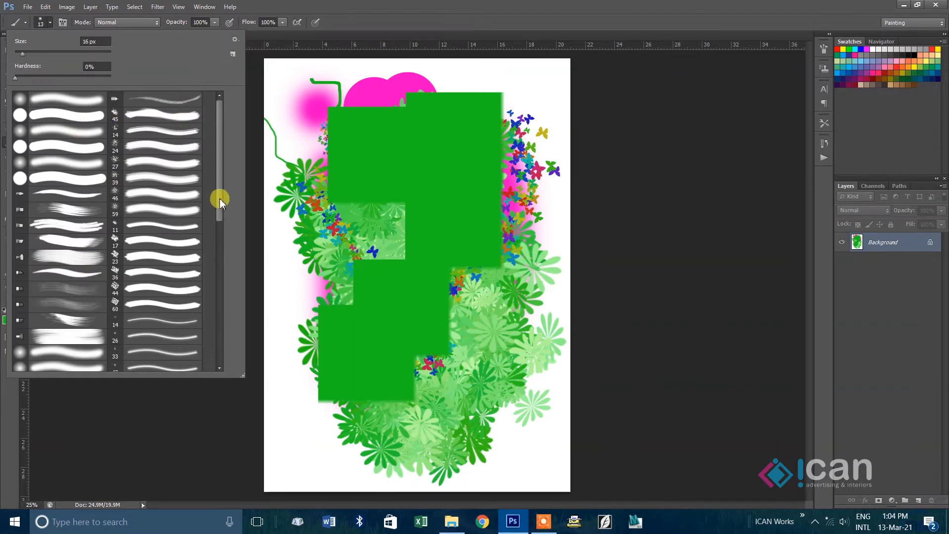
mouse_move(219, 182)
left_mouse_down()
mouse_move(218, 311)
mouse_move(218, 118)
left_mouse_up()
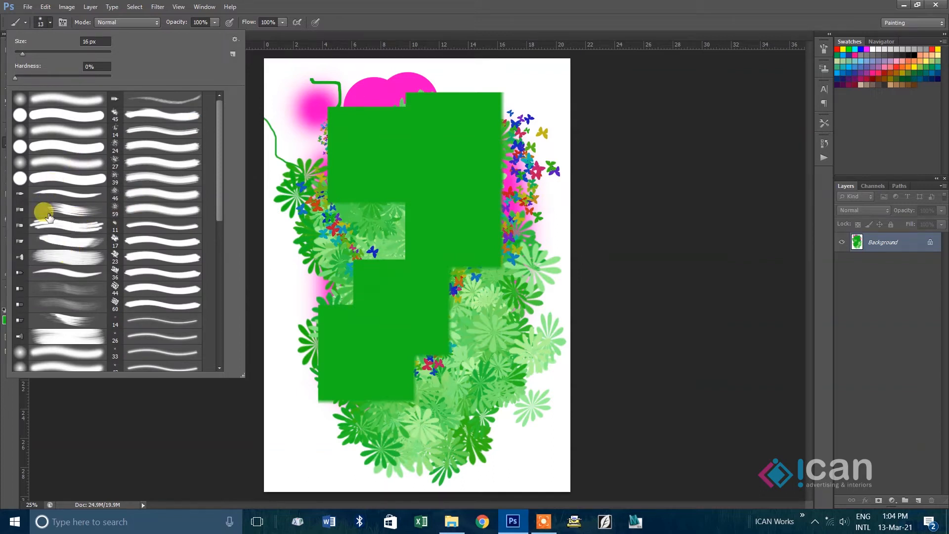
left_click(235, 39)
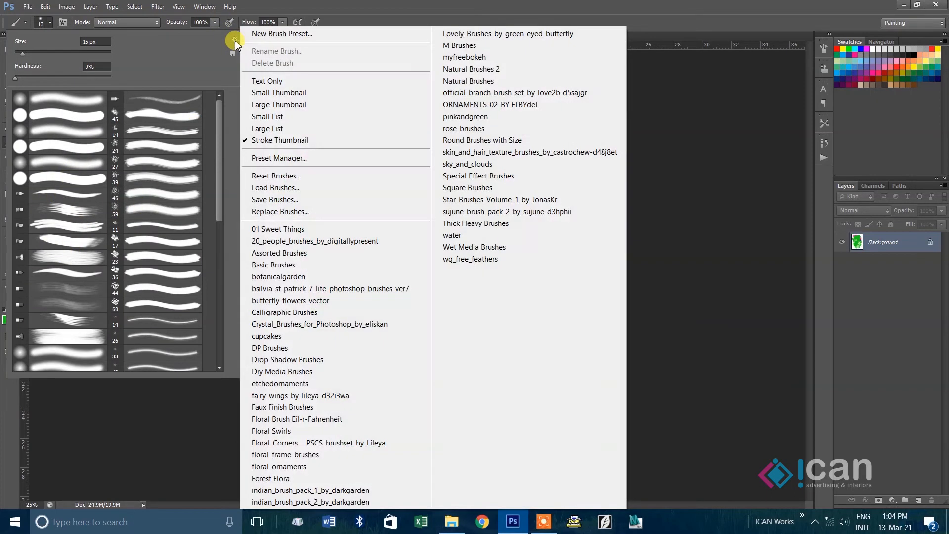
left_click(269, 95)
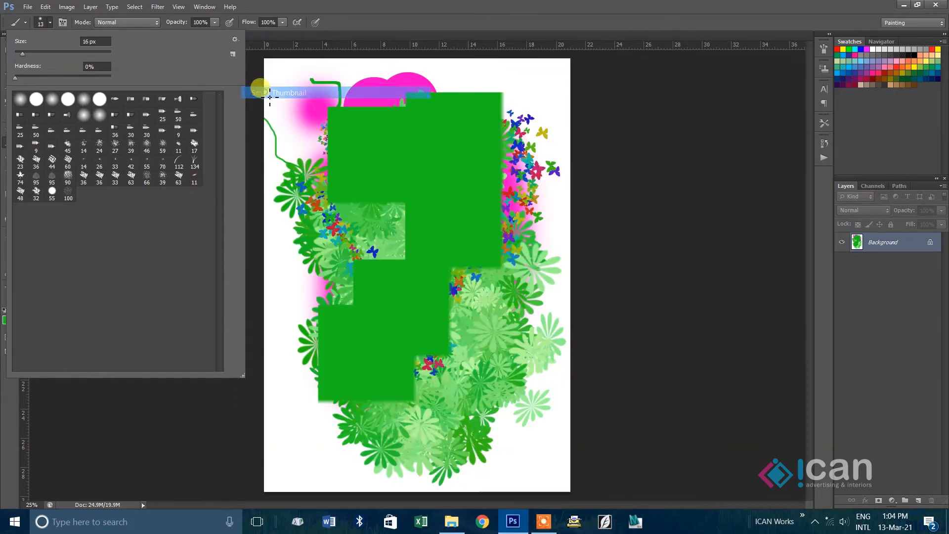
left_click(360, 20)
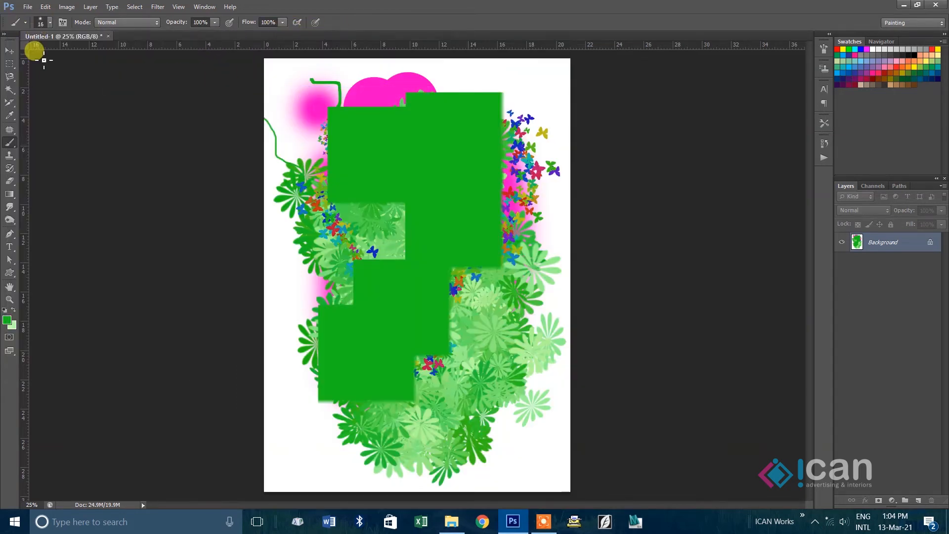
Reset the colours to black and white, fill the Background layer with white, and add a new empty layer above it
left_click(10, 183)
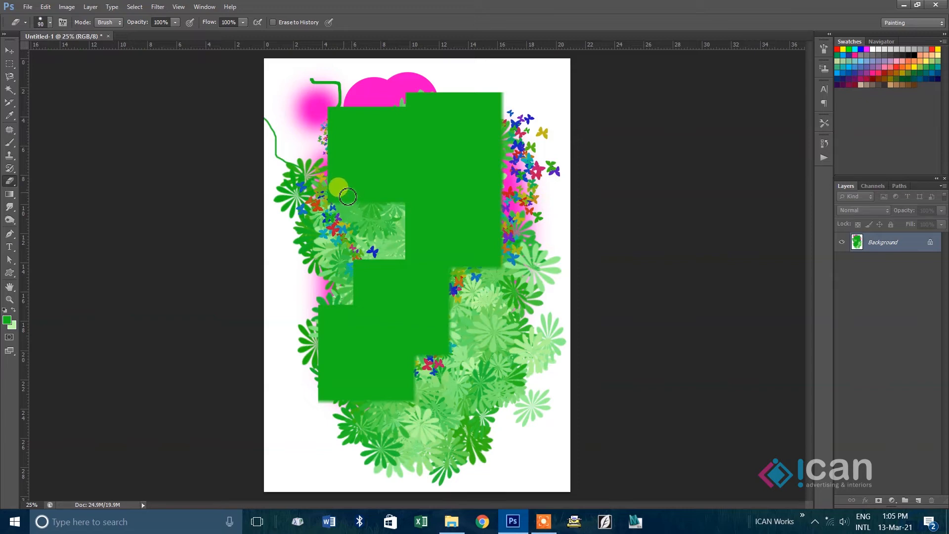
left_click(881, 246)
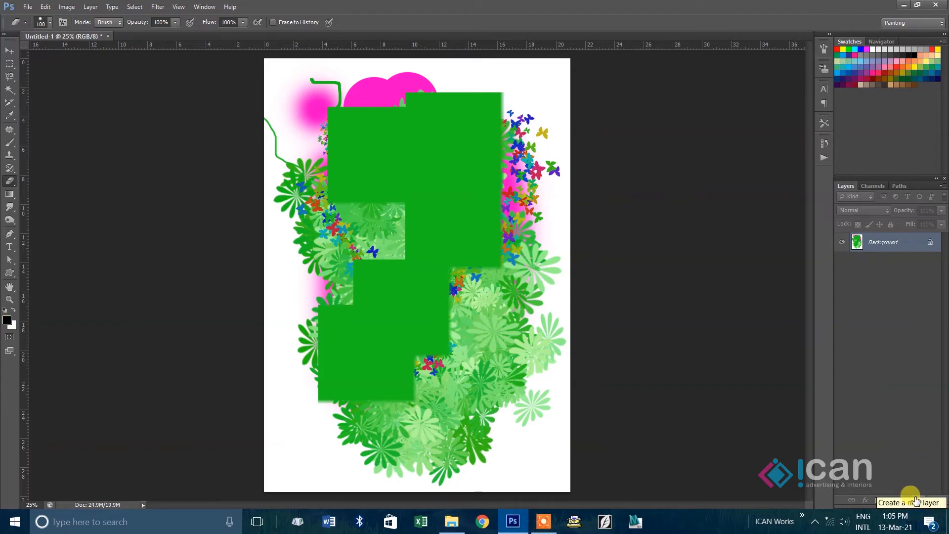
key("ctrl+BackSpace")
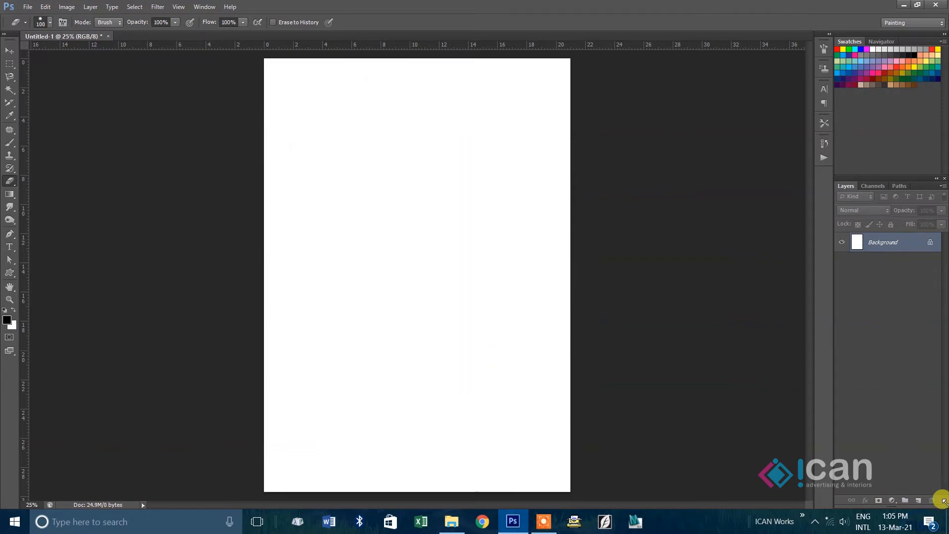
left_click(918, 501)
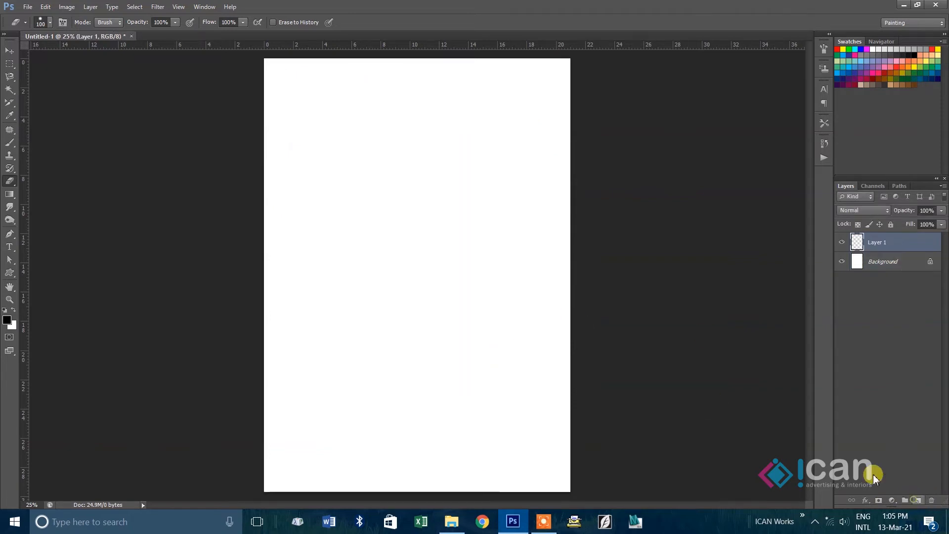
Choose a hard round brush, enlarge it to 175 px, and paint thick black strokes across the upper part of the page on Layer 1
left_click(14, 145)
left_click(49, 22)
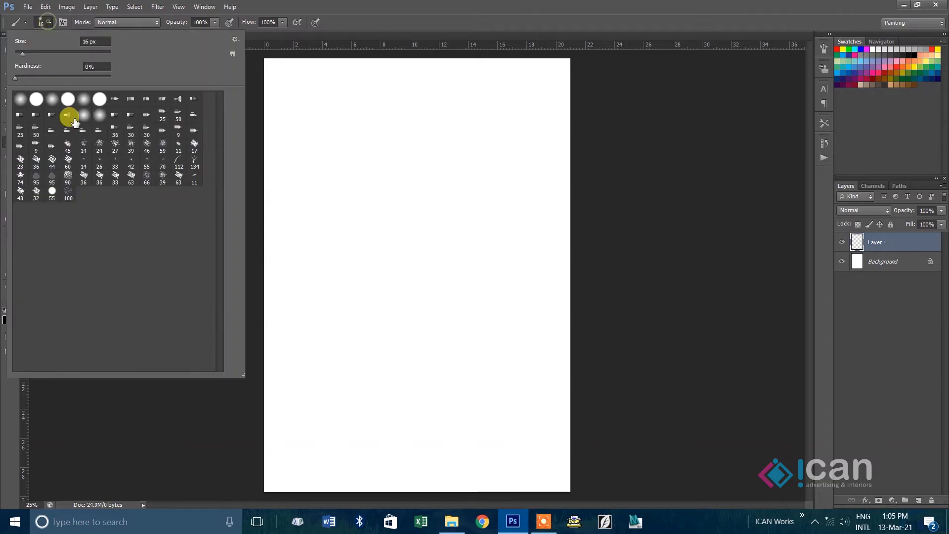
left_click(371, 154)
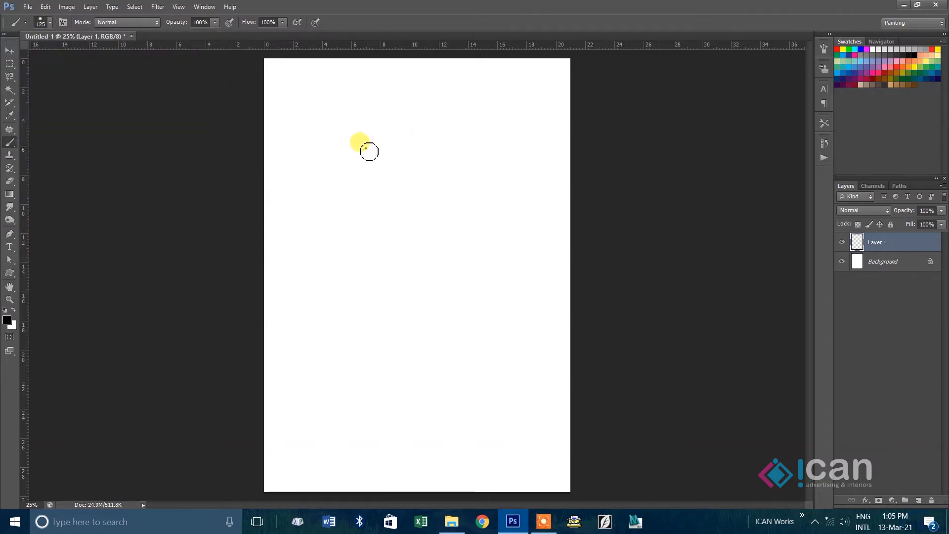
mouse_move(365, 147)
left_mouse_down()
mouse_move(448, 128)
mouse_move(346, 171)
left_mouse_up()
Set the foreground colour to red and paint thick overlapping scribbles below and over the black strokes
left_click(6, 322)
left_click(588, 293)
left_click(737, 271)
mouse_move(451, 171)
left_mouse_down()
mouse_move(387, 201)
mouse_move(401, 213)
mouse_move(357, 211)
mouse_move(411, 233)
mouse_move(430, 218)
mouse_move(403, 257)
mouse_move(412, 262)
mouse_move(421, 247)
mouse_move(447, 267)
left_mouse_up()
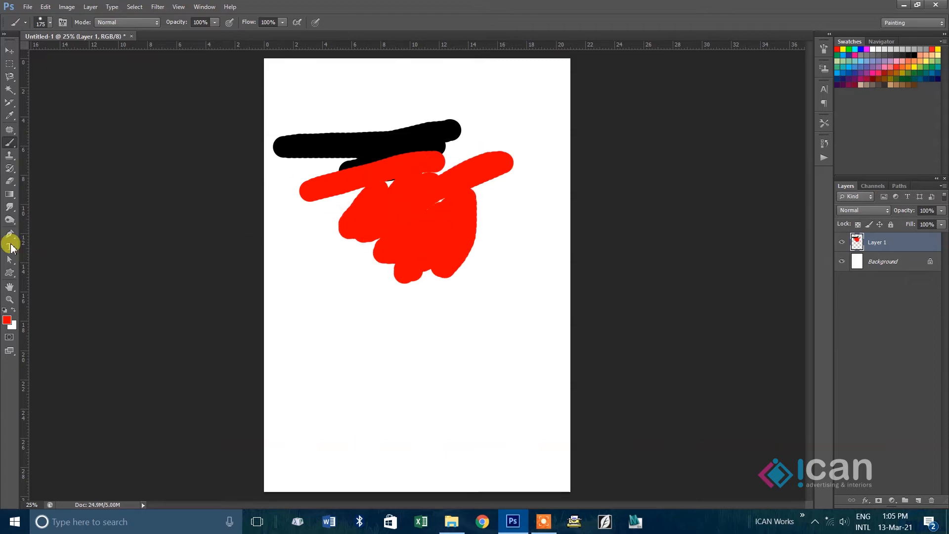
Erase parts of the upper black stroke on Layer 1 with a hard round eraser at 200 px
left_click(9, 184)
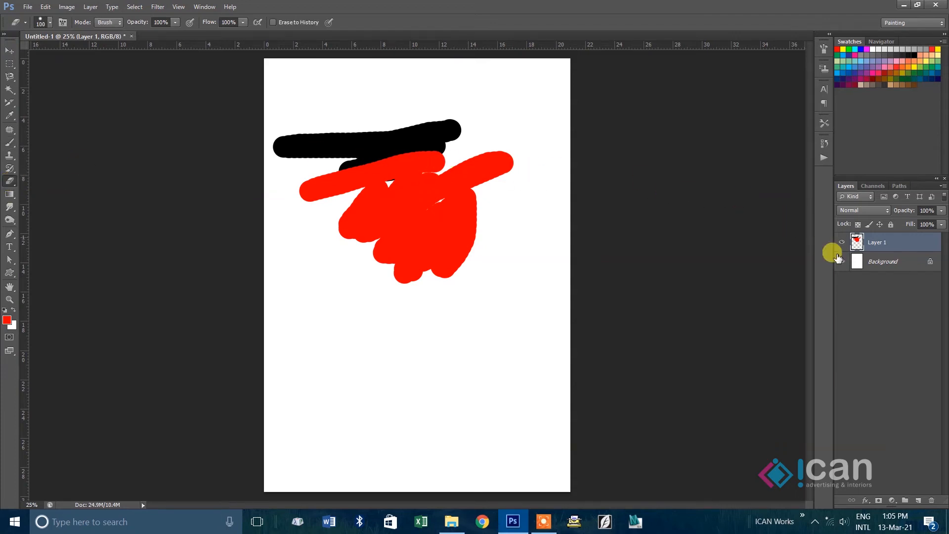
left_click(883, 261)
left_click(884, 243)
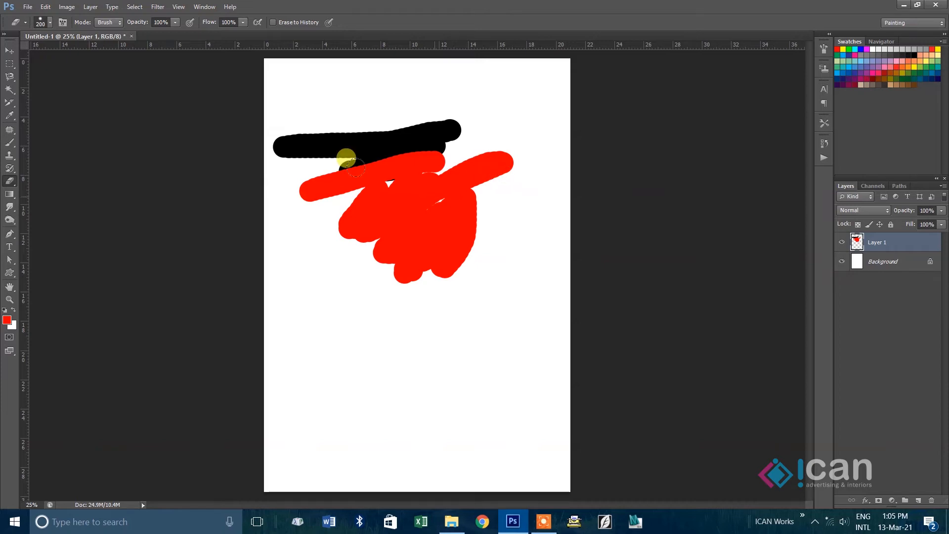
left_click(53, 24)
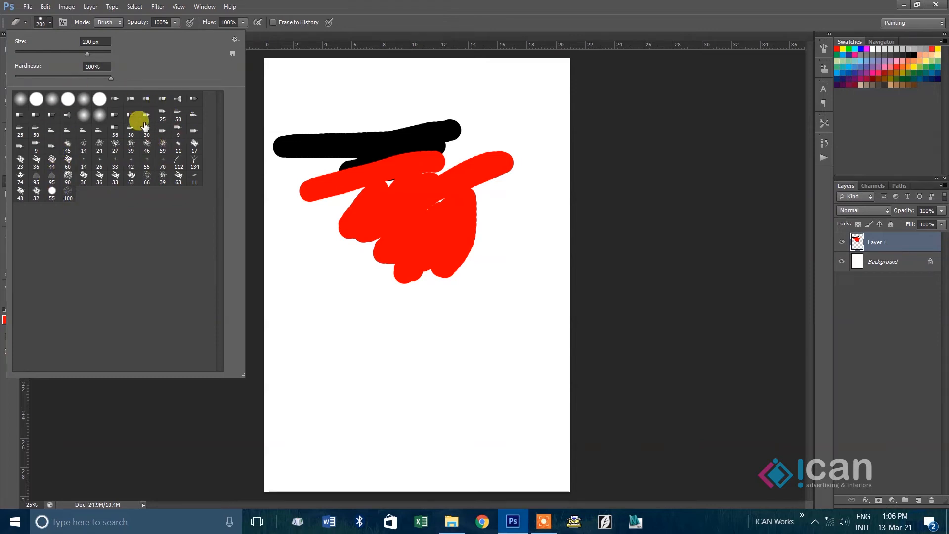
left_click(365, 127)
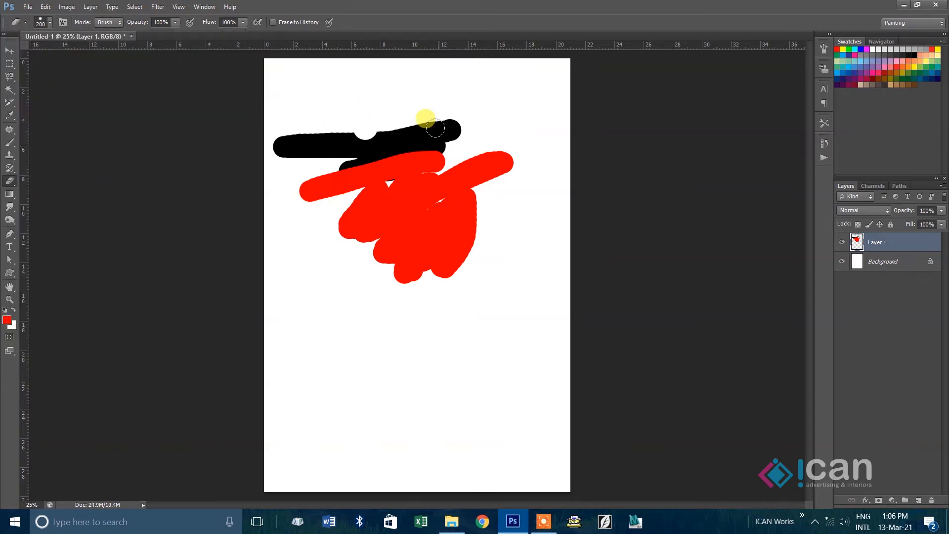
left_click_drag(436, 128, 371, 119)
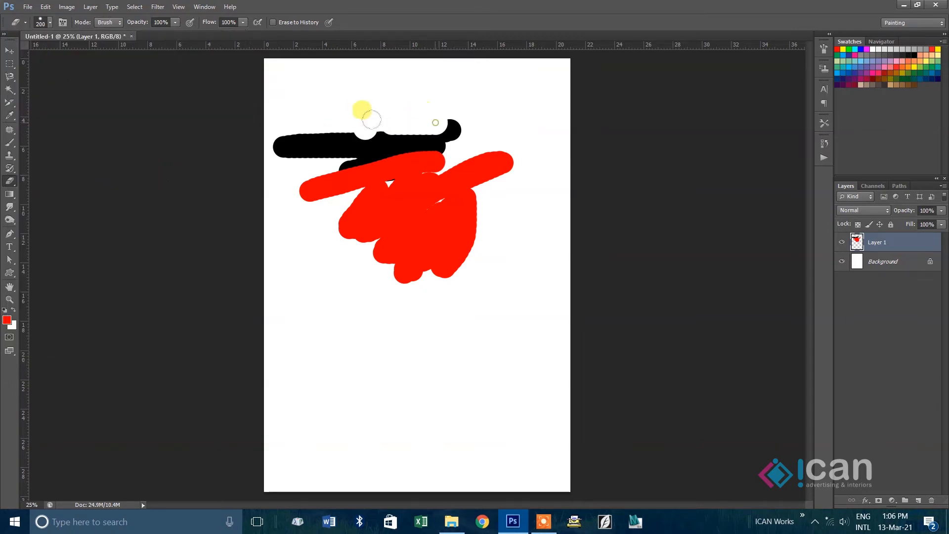
Switch to the soft round eraser and wipe away the remaining black and red strokes on Layer 1
left_click(49, 24)
double_click(21, 98)
mouse_move(374, 120)
left_mouse_down()
mouse_move(416, 109)
mouse_move(377, 112)
mouse_move(444, 118)
mouse_move(471, 150)
mouse_move(493, 154)
mouse_move(466, 185)
mouse_move(435, 295)
mouse_move(374, 275)
mouse_move(403, 202)
mouse_move(297, 138)
mouse_move(377, 243)
mouse_move(345, 188)
mouse_move(286, 142)
mouse_move(267, 147)
mouse_move(393, 213)
mouse_move(323, 195)
mouse_move(372, 259)
mouse_move(423, 268)
mouse_move(477, 240)
mouse_move(484, 163)
mouse_move(503, 137)
mouse_move(327, 111)
mouse_move(306, 124)
mouse_move(341, 171)
mouse_move(446, 155)
mouse_move(377, 199)
left_mouse_up()
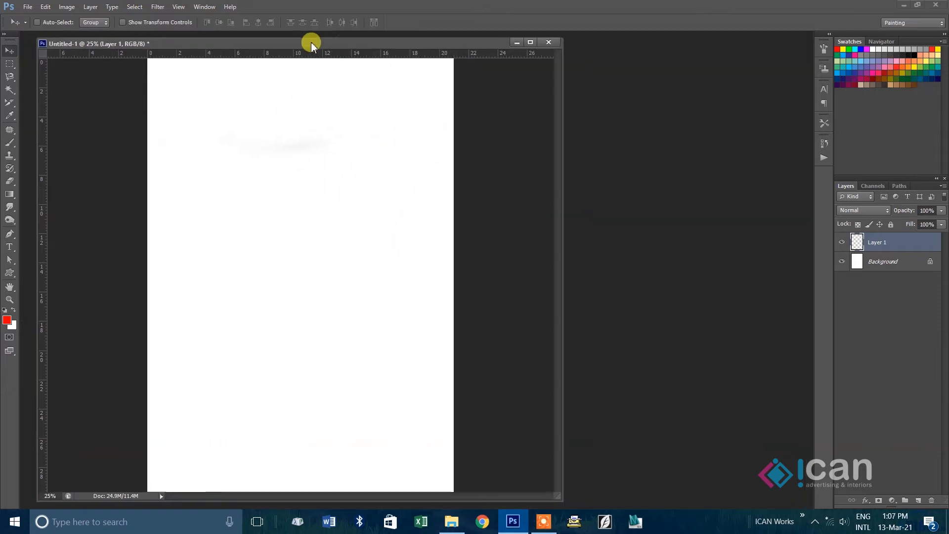
Open 1.JPG, copy its picture onto the A4 page as a new layer, and close the source image
mouse_move(312, 44)
left_mouse_down()
mouse_move(333, 51)
mouse_move(319, 42)
left_mouse_up()
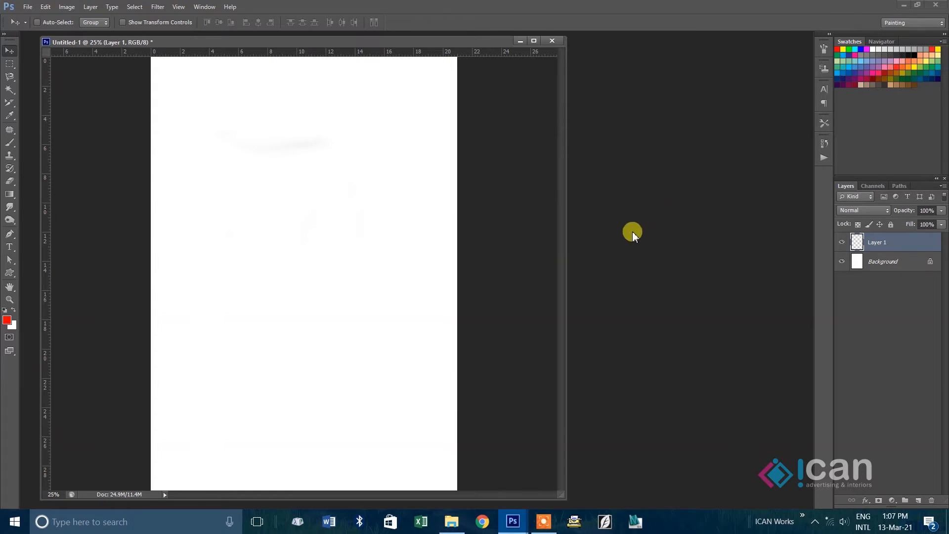
key("ctrl+o")
double_click(216, 84)
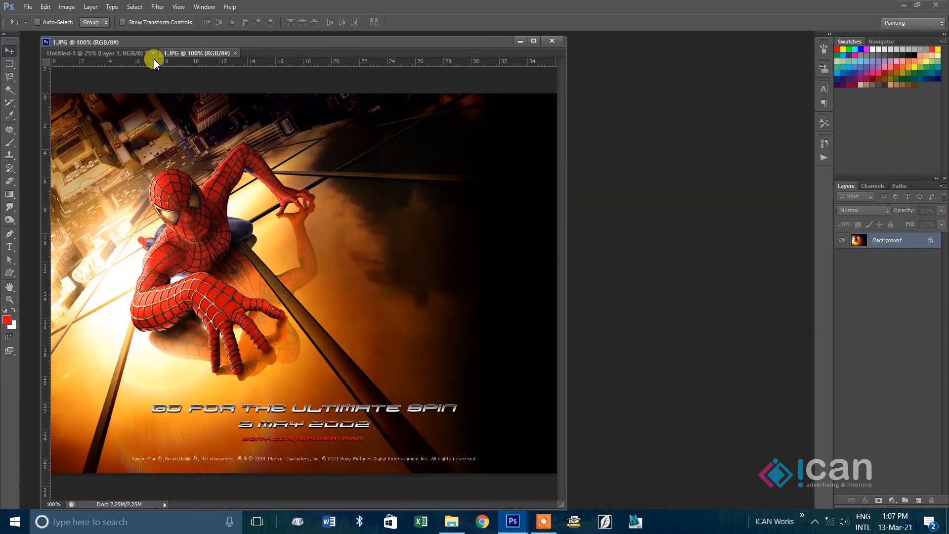
left_click_drag(163, 53, 490, 111)
left_click_drag(591, 294, 376, 247)
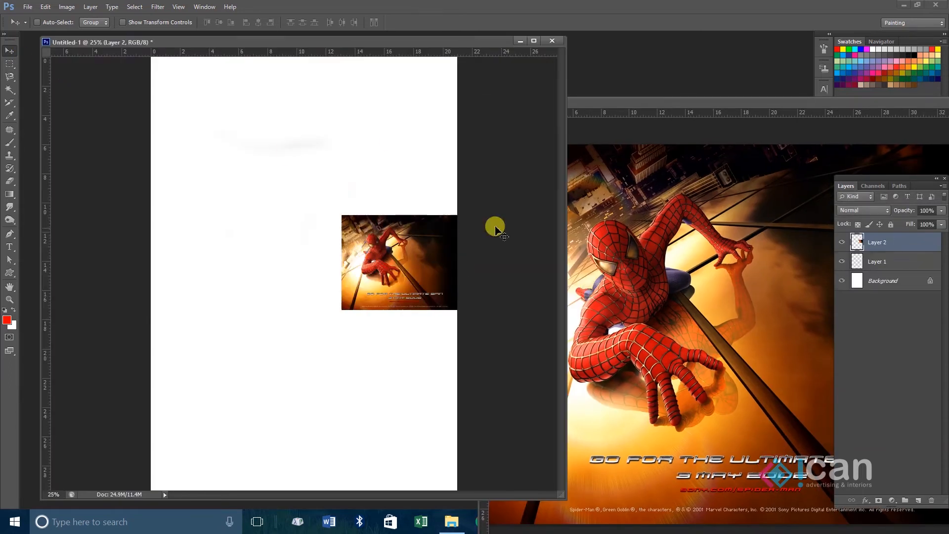
left_click_drag(729, 105, 515, 162)
left_click(776, 159)
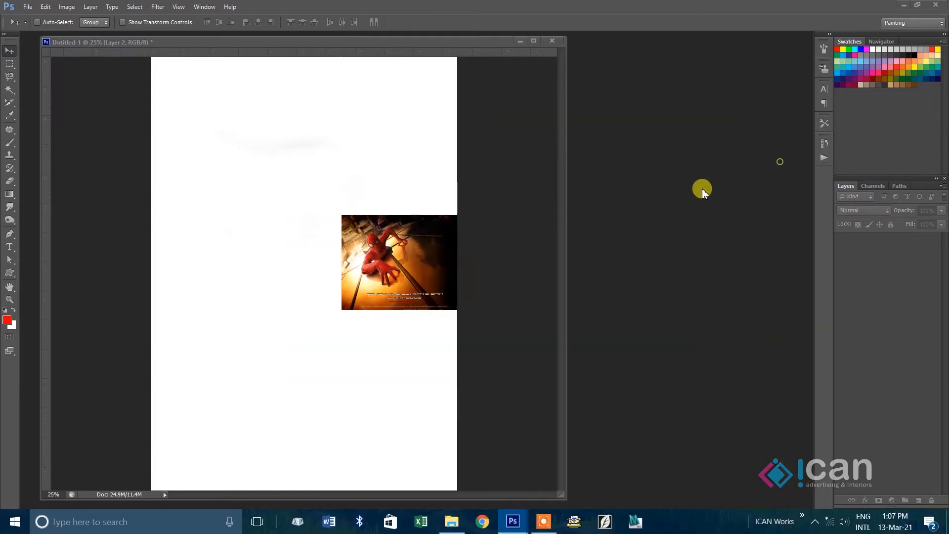
Move the picture on Layer 2 to the middle of the page
right_click(416, 276)
left_click(427, 279)
left_click_drag(406, 280, 311, 285)
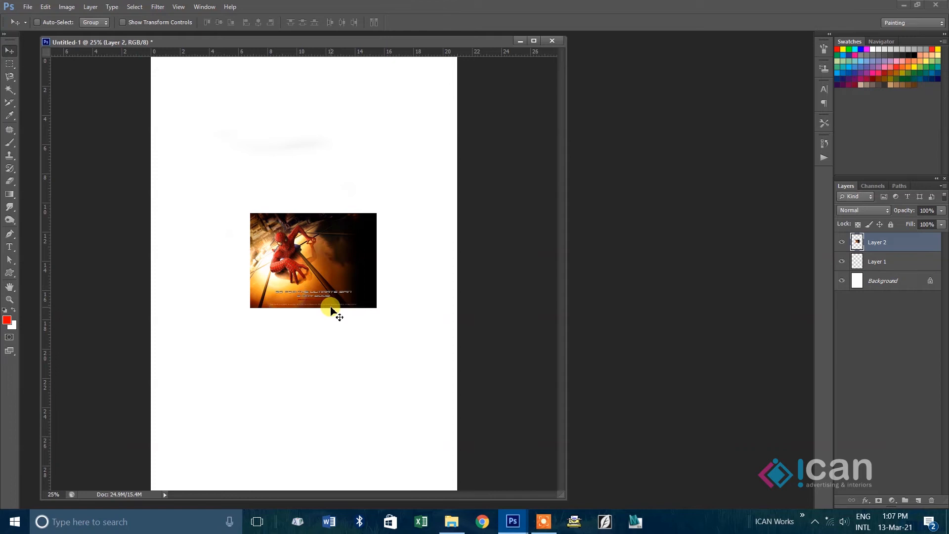
Enlarge the picture on Layer 2 with Free Transform until it covers most of the page's width
key("ctrl+t")
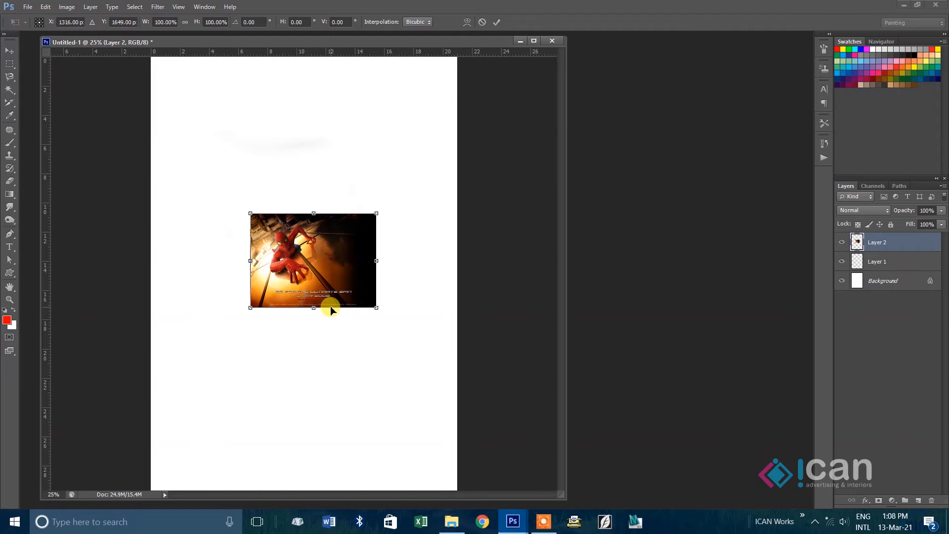
key("Return")
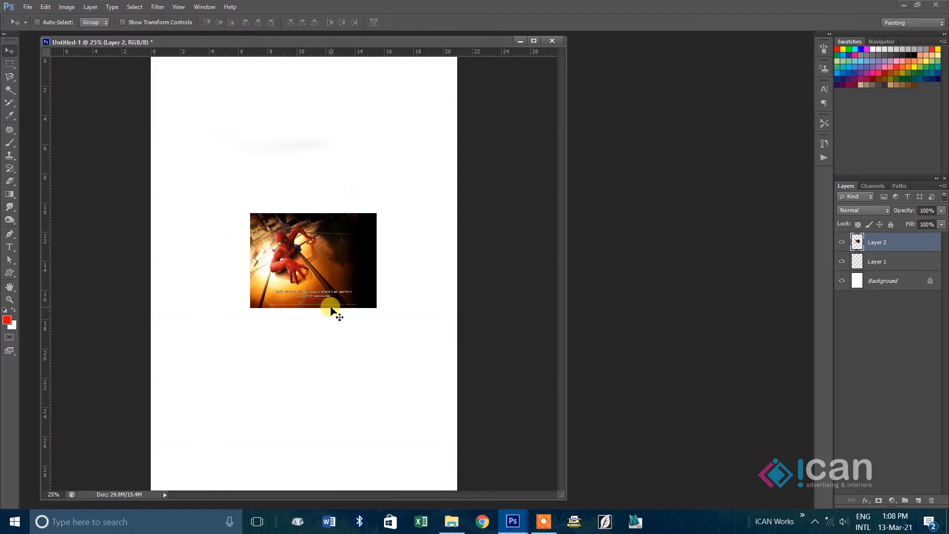
left_click(45, 7)
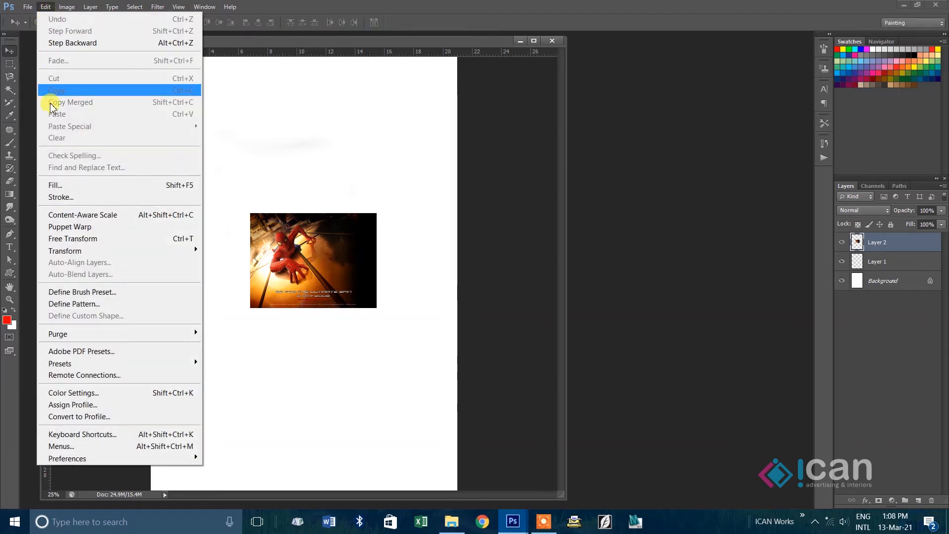
left_click(88, 239)
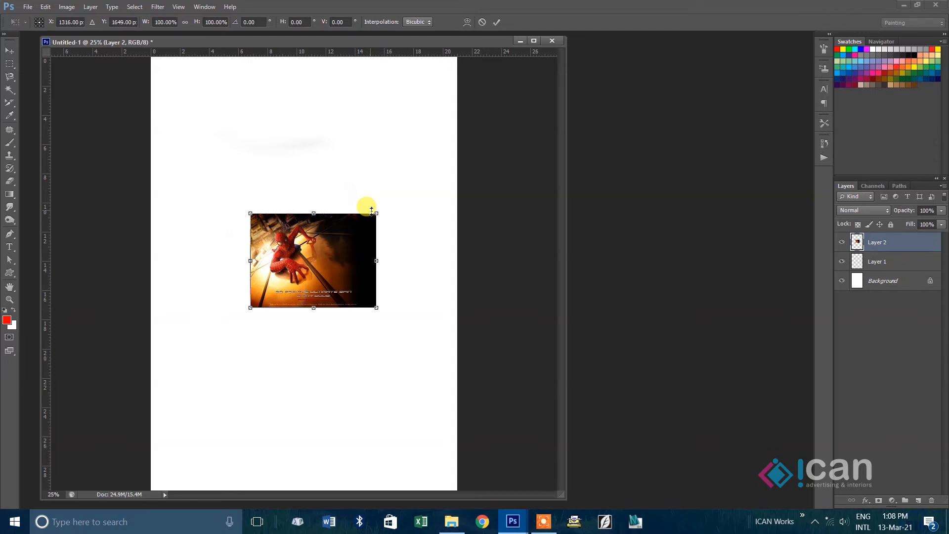
left_click_drag(377, 214, 445, 163)
left_click_drag(251, 310, 185, 357)
left_click_drag(444, 357, 470, 388)
left_click_drag(420, 316, 408, 312)
key("Return")
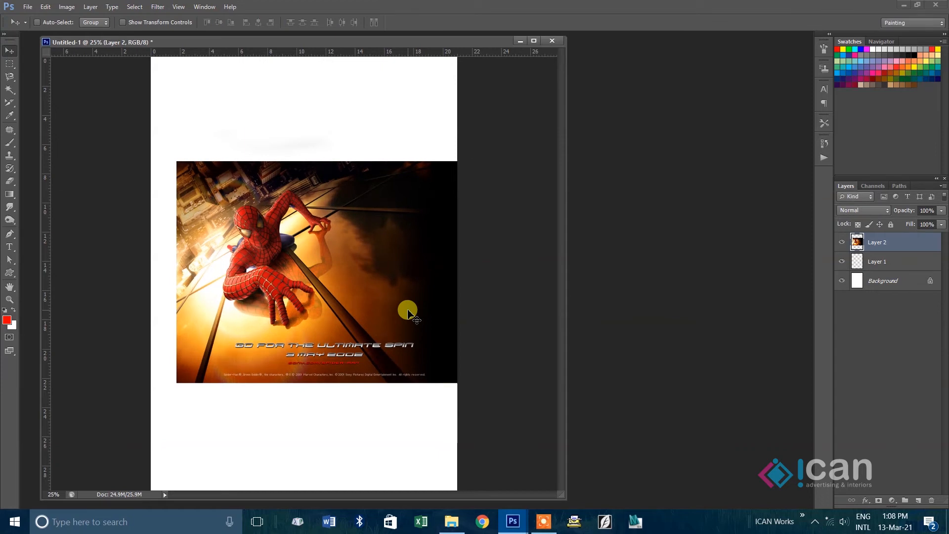
Choose a soft round eraser, enlarge it to 700 px, and fade the picture's edges all around
left_click(10, 181)
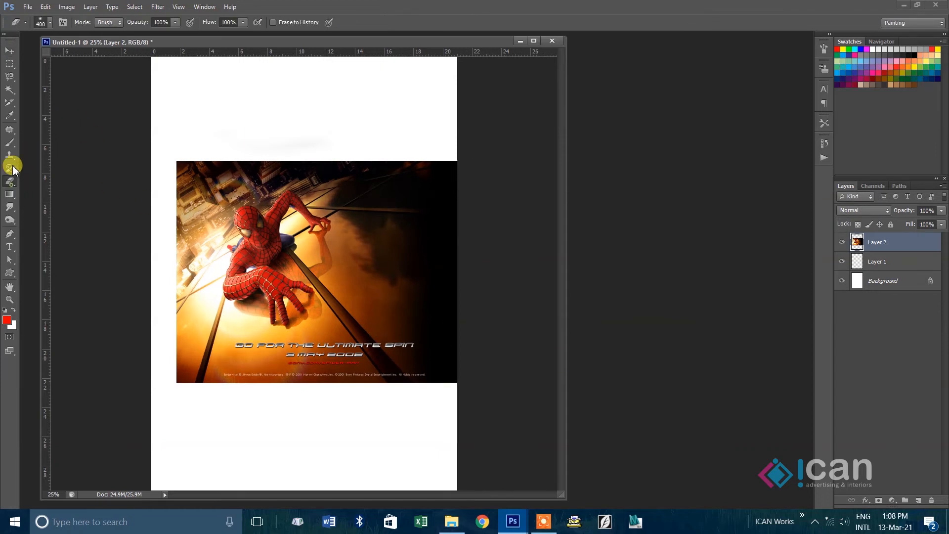
left_click(49, 23)
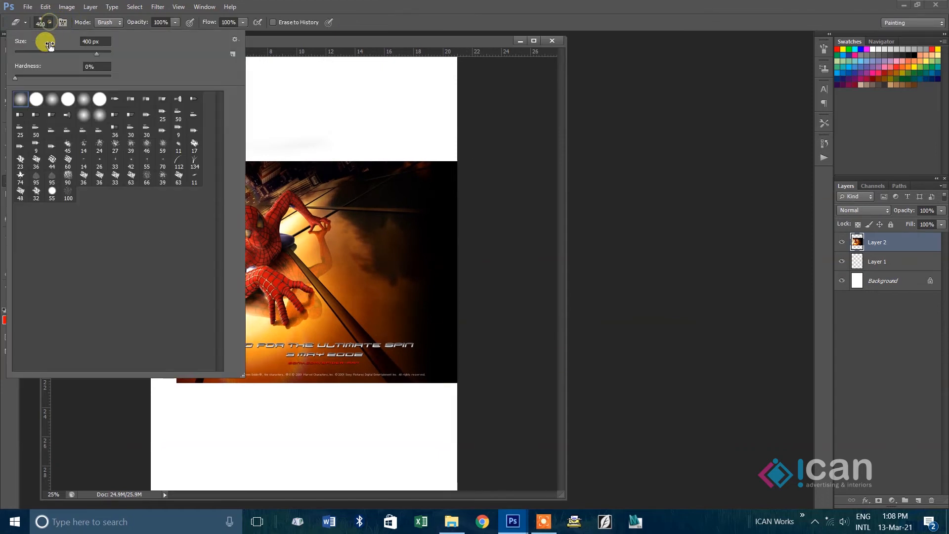
double_click(19, 102)
key("bracketright")
key("bracketright")
key("bracketright")
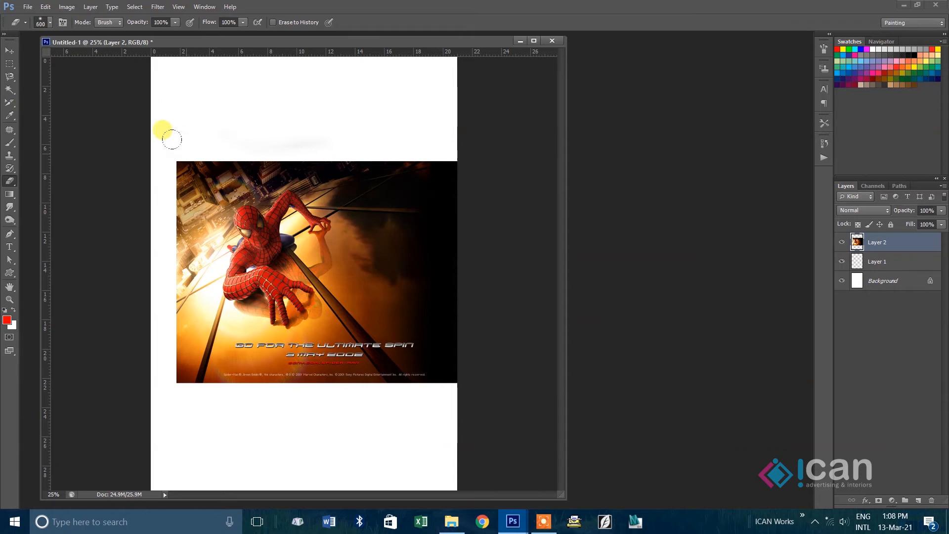
mouse_move(153, 120)
left_mouse_down()
mouse_move(261, 110)
mouse_move(223, 109)
mouse_move(220, 118)
mouse_move(423, 119)
mouse_move(290, 106)
mouse_move(469, 102)
mouse_move(456, 112)
mouse_move(432, 350)
mouse_move(348, 376)
mouse_move(179, 372)
mouse_move(148, 356)
mouse_move(130, 253)
mouse_move(139, 150)
mouse_move(139, 297)
mouse_move(129, 287)
mouse_move(138, 336)
left_mouse_up()
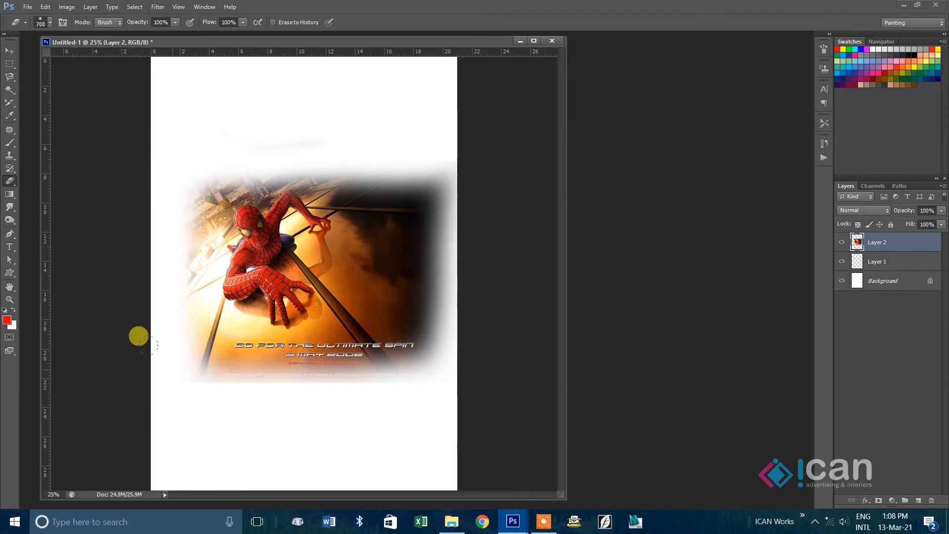
Enlarge the soft eraser to 1300 px and fade out the picture's bottom text and dark right side
key("bracketright")
key("bracketright")
mouse_move(199, 404)
left_mouse_down()
mouse_move(131, 361)
mouse_move(229, 388)
mouse_move(426, 373)
mouse_move(345, 395)
mouse_move(431, 351)
mouse_move(339, 402)
mouse_move(400, 364)
left_mouse_up()
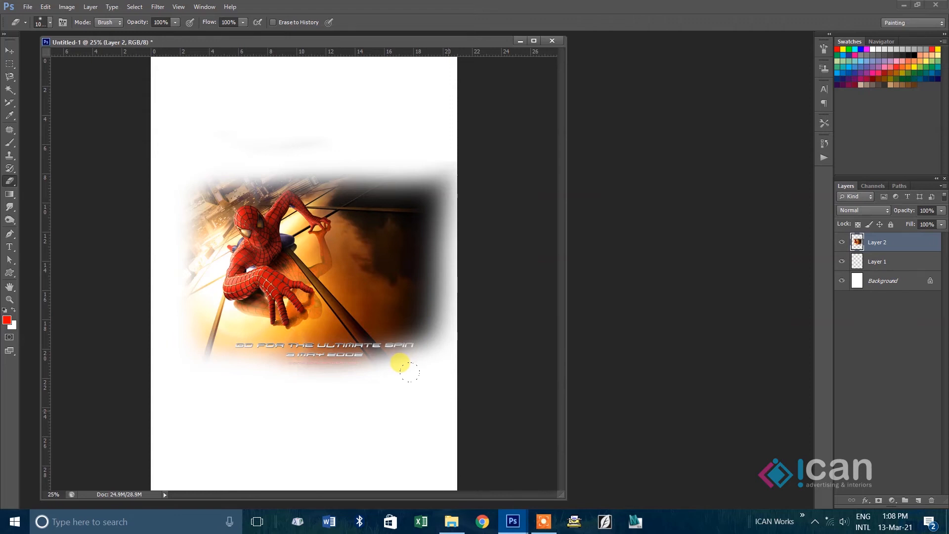
key("bracketright")
key("bracketright")
key("bracketright")
mouse_move(452, 392)
left_mouse_down()
mouse_move(450, 351)
mouse_move(468, 312)
mouse_move(472, 211)
mouse_move(437, 152)
mouse_move(474, 240)
mouse_move(418, 122)
mouse_move(468, 240)
mouse_move(444, 329)
mouse_move(383, 413)
mouse_move(244, 419)
mouse_move(183, 398)
mouse_move(329, 424)
mouse_move(403, 392)
mouse_move(424, 290)
mouse_move(416, 186)
mouse_move(379, 130)
mouse_move(340, 104)
mouse_move(175, 104)
mouse_move(138, 151)
mouse_move(119, 200)
mouse_move(114, 318)
mouse_move(140, 372)
mouse_move(214, 400)
mouse_move(313, 416)
mouse_move(390, 369)
mouse_move(420, 260)
mouse_move(411, 172)
mouse_move(352, 126)
mouse_move(216, 111)
left_mouse_up()
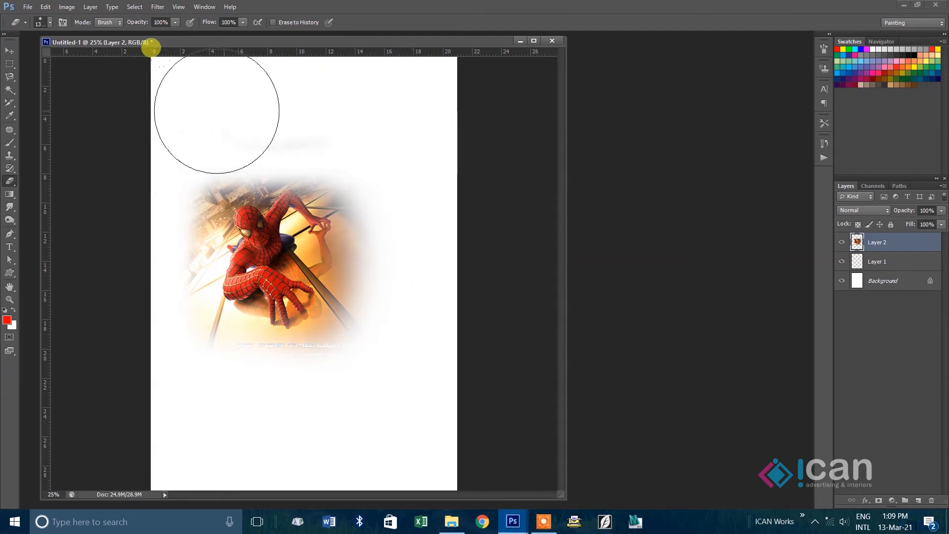
Try trimming the picture closely around the figure with a large hard-edged eraser
left_click(49, 23)
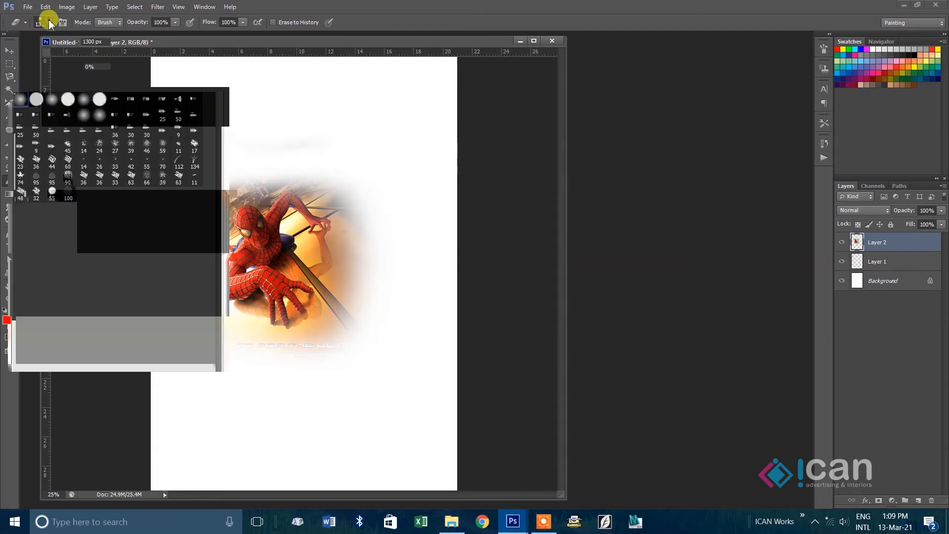
double_click(21, 99)
mouse_move(287, 79)
left_mouse_down()
mouse_move(307, 161)
mouse_move(307, 259)
mouse_move(192, 388)
left_mouse_up()
mouse_move(273, 469)
left_mouse_down()
mouse_move(266, 418)
mouse_move(201, 402)
mouse_move(121, 267)
mouse_move(132, 171)
mouse_move(154, 154)
mouse_move(222, 138)
left_mouse_up()
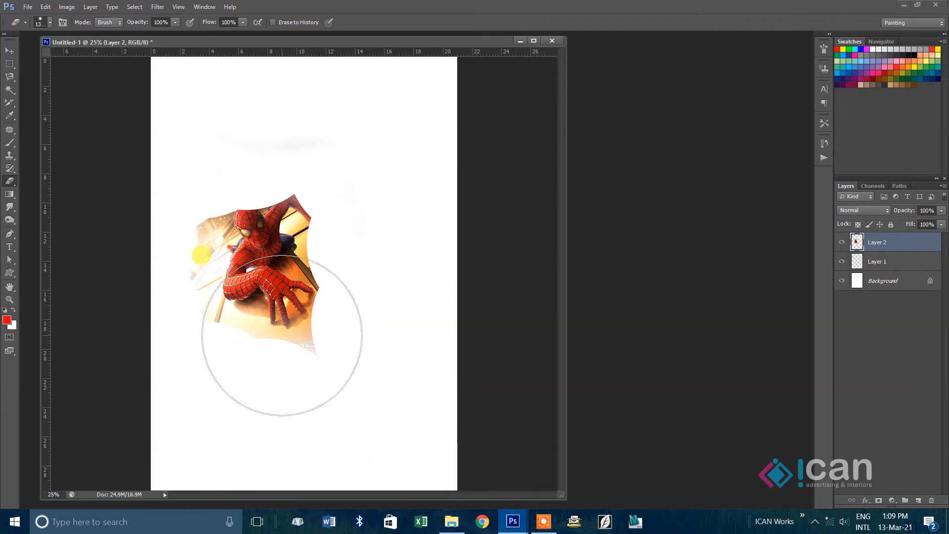
Undo all the hard-edged eraser strokes on the picture
key("ctrl+z")
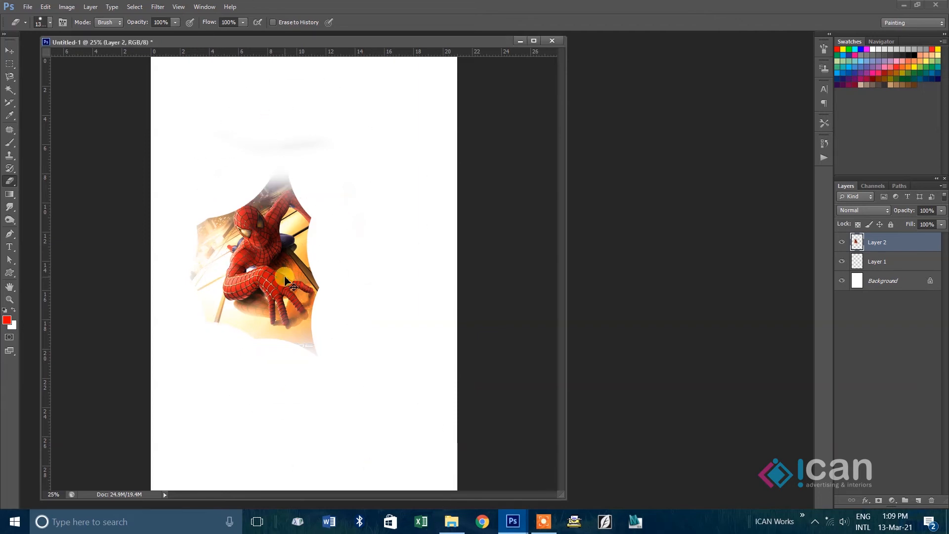
key("ctrl+alt+z")
key("ctrl+alt+z")
key("ctrl+alt+z")
key("ctrl+alt+z")
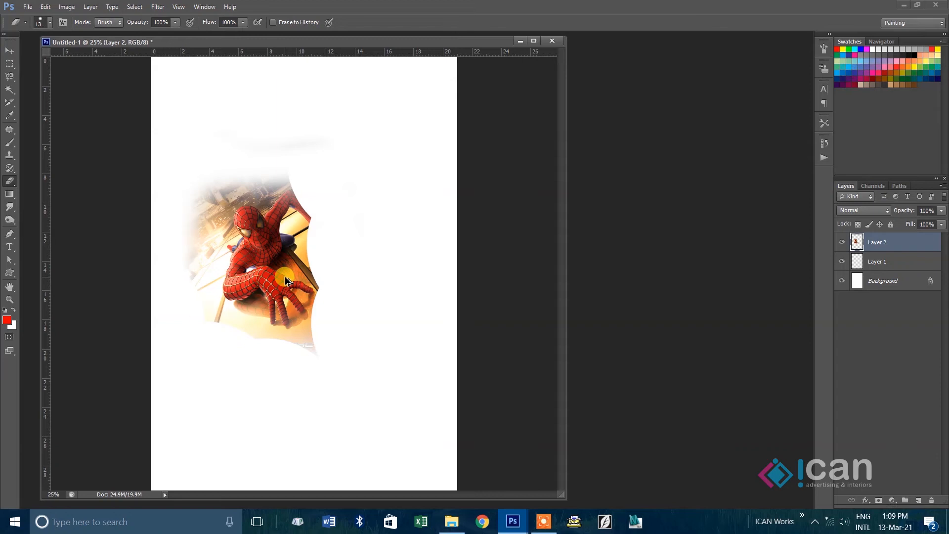
key("ctrl+alt+z")
key("ctrl+alt+z")
key("ctrl+alt+z")
key("ctrl+alt+z")
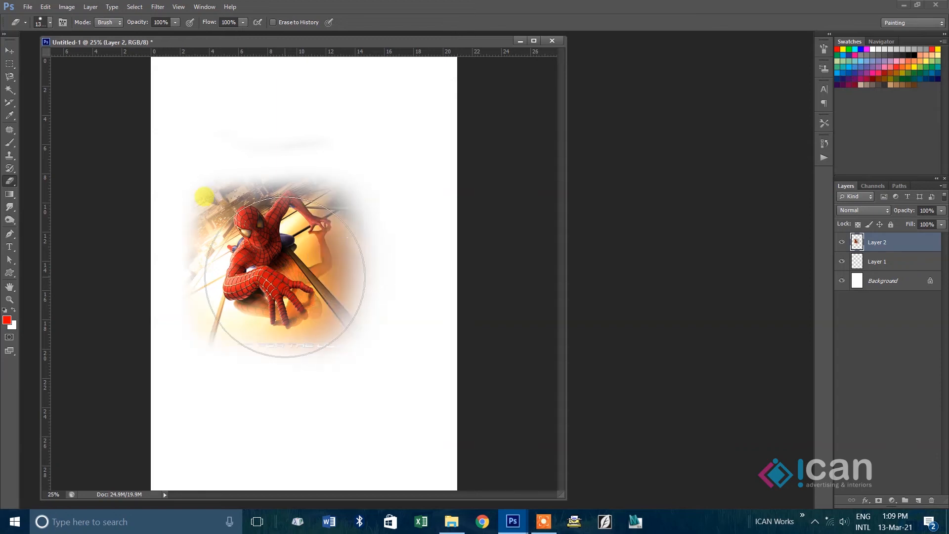
Move the faded picture slightly up and to the right, and add a new empty layer above it for the brush
left_click(10, 50)
left_click_drag(304, 216, 319, 208)
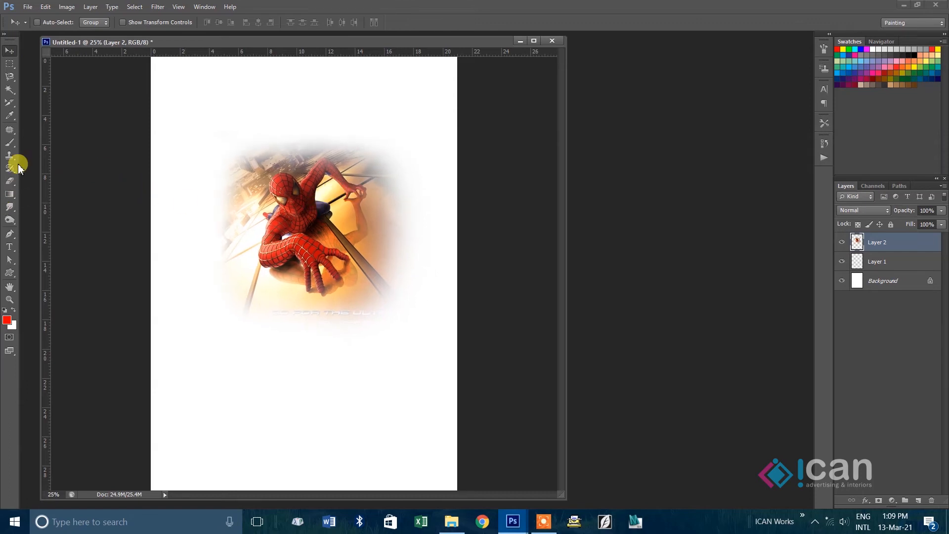
key("b")
left_click(849, 379)
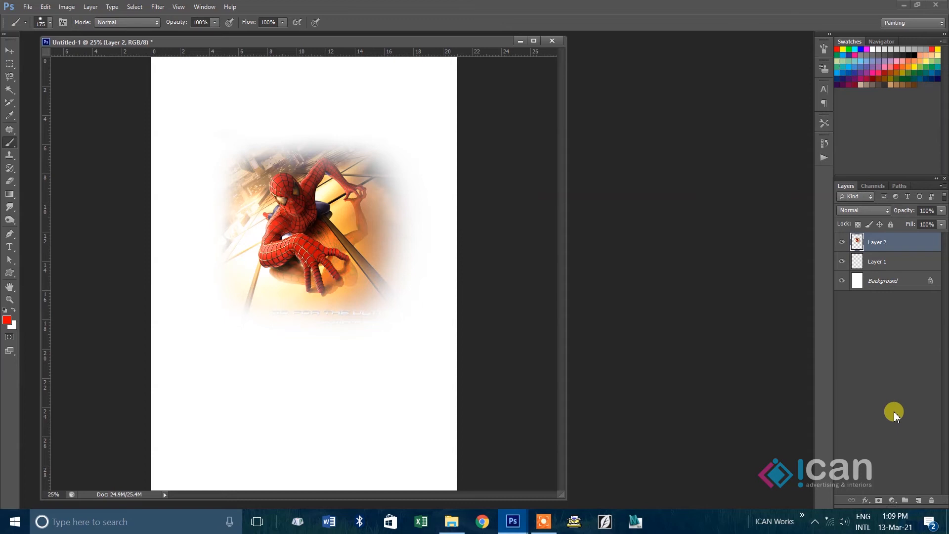
left_click(919, 500)
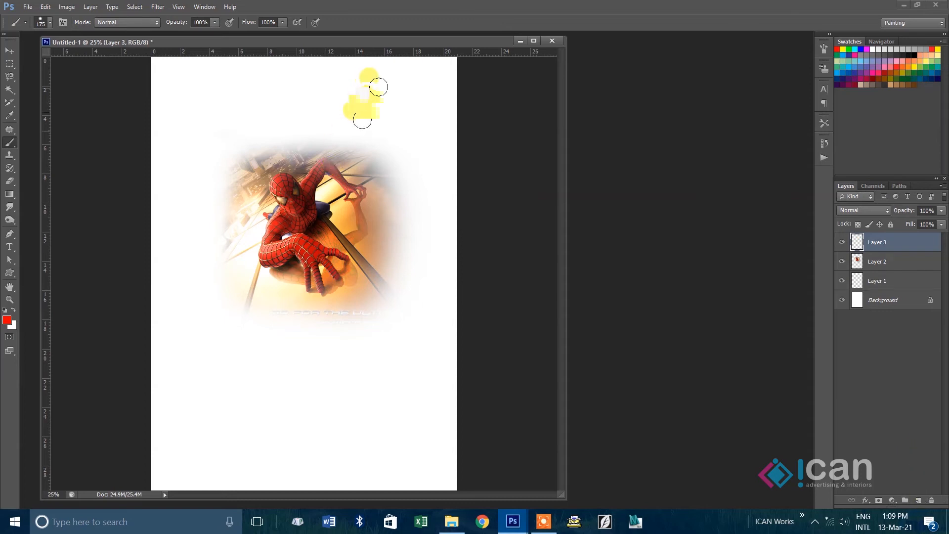
Try painting a freehand red line with the 175 px brush on Layer 3 and undo it
left_click(414, 88)
mouse_move(405, 98)
left_mouse_down()
mouse_move(403, 286)
mouse_move(411, 314)
mouse_move(396, 368)
mouse_move(409, 415)
mouse_move(362, 409)
mouse_move(345, 340)
mouse_move(310, 384)
mouse_move(280, 374)
mouse_move(257, 383)
mouse_move(278, 404)
mouse_move(259, 388)
left_mouse_up()
key("ctrl+z")
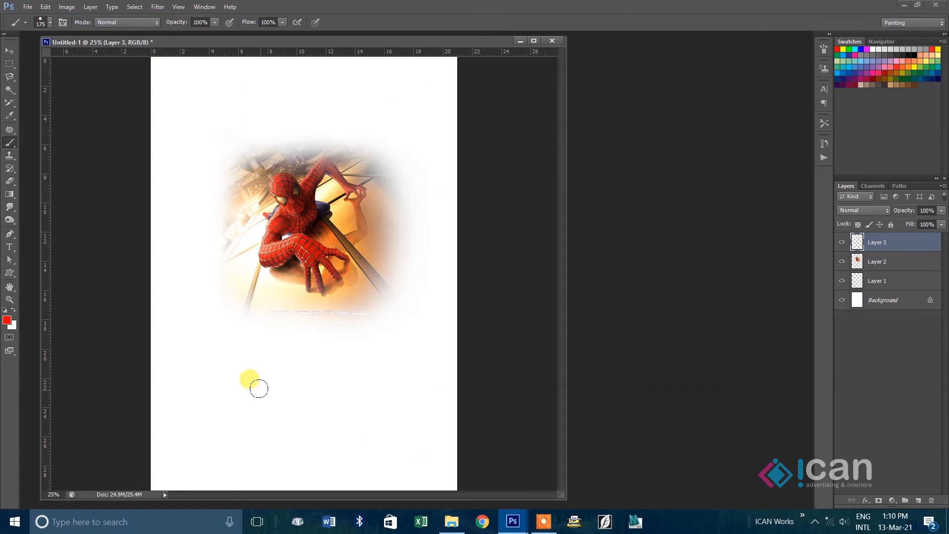
Paint a closed rectangular red frame around the picture on Layer 3 with four straight 175 px brush lines
left_click(425, 88)
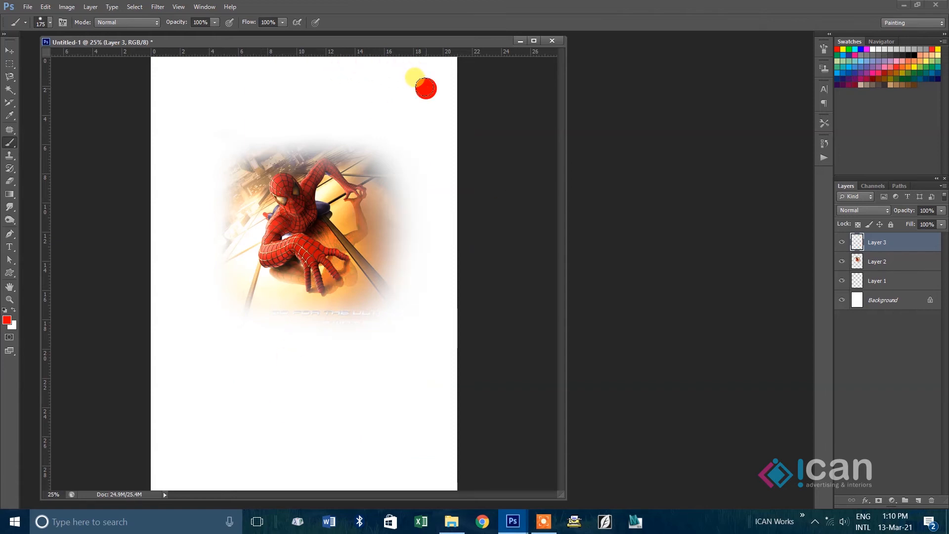
left_click(425, 459, "shift")
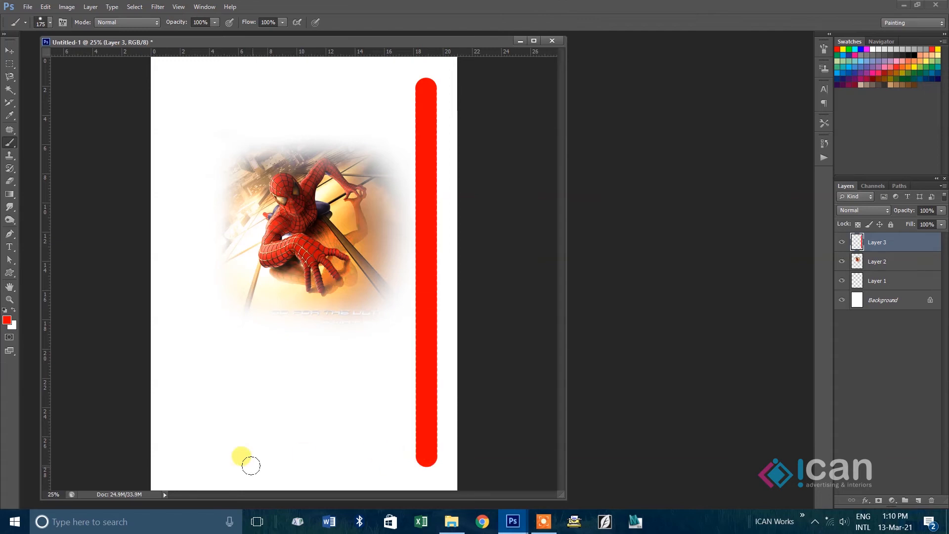
left_click(192, 459, "shift")
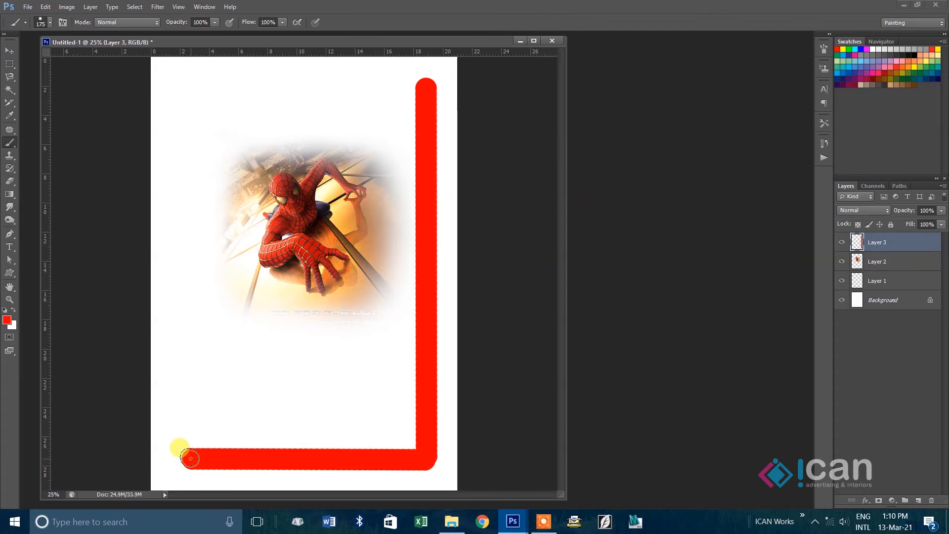
left_click(189, 87, "shift")
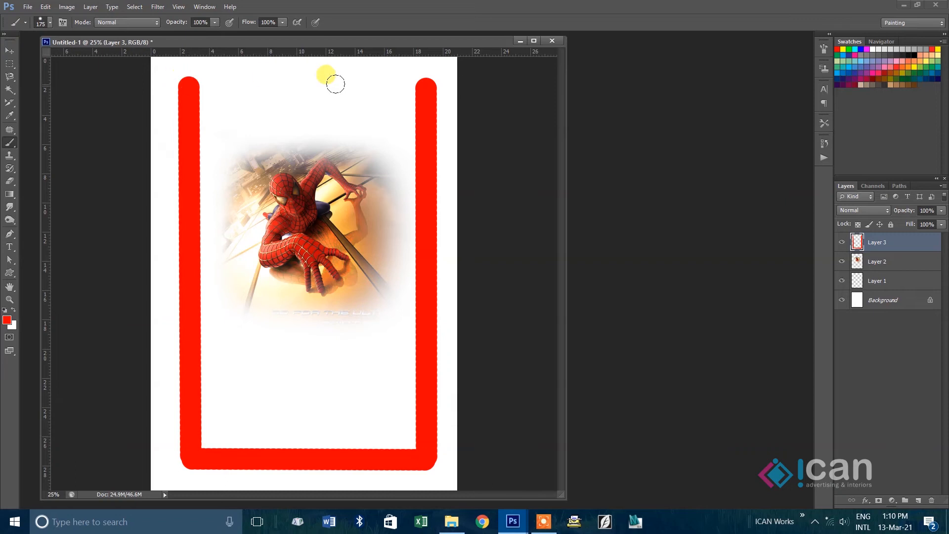
left_click(424, 87, "shift")
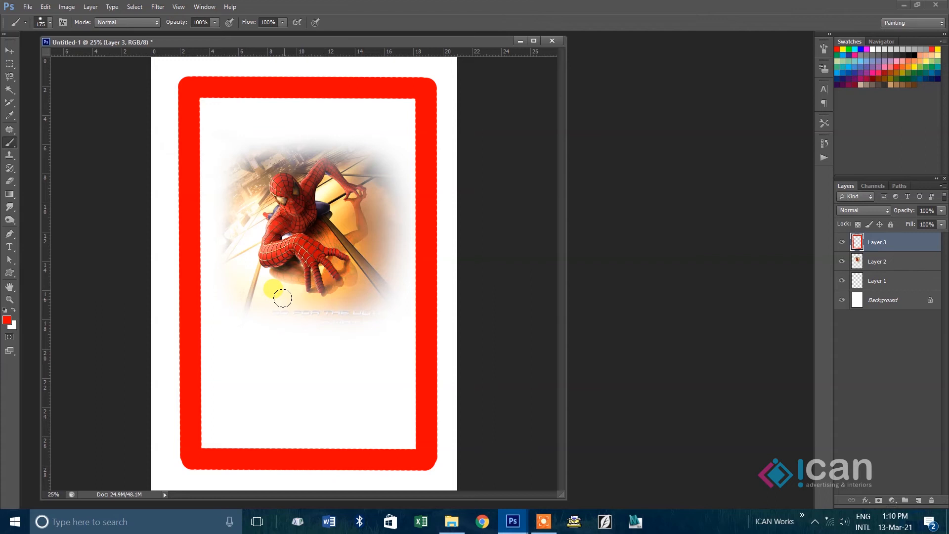
Look through the Eraser's brush presets and available brush sets, and lower the Eraser's opacity to 55%
left_click(9, 50)
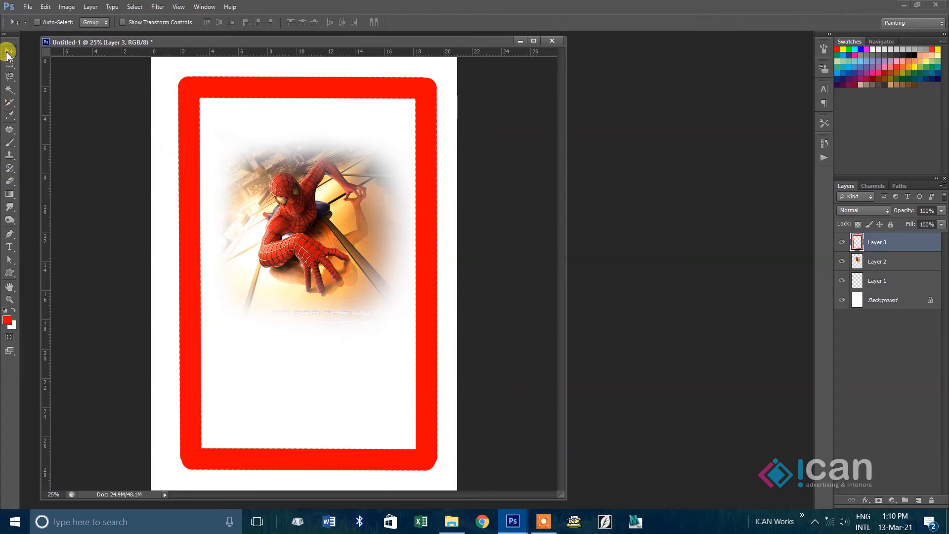
left_click(11, 144)
left_click(8, 186)
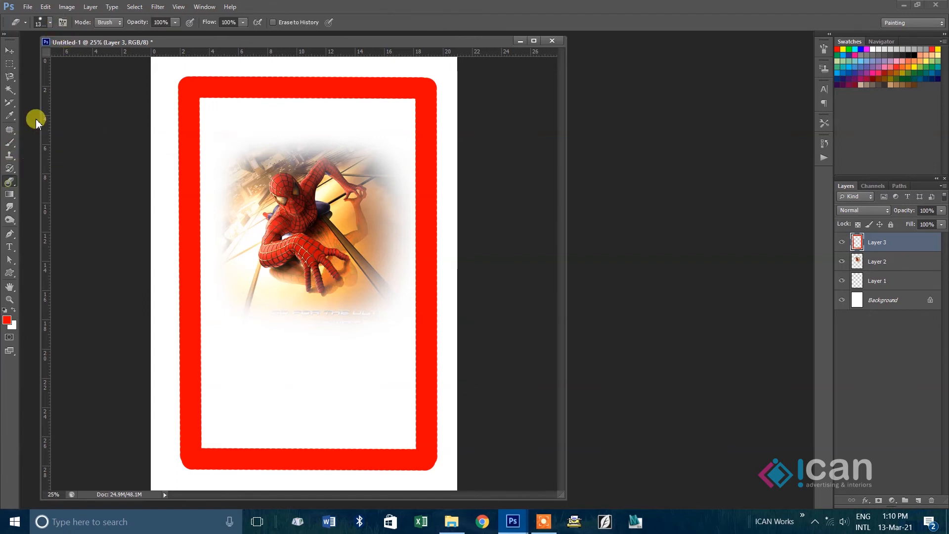
left_click(48, 19)
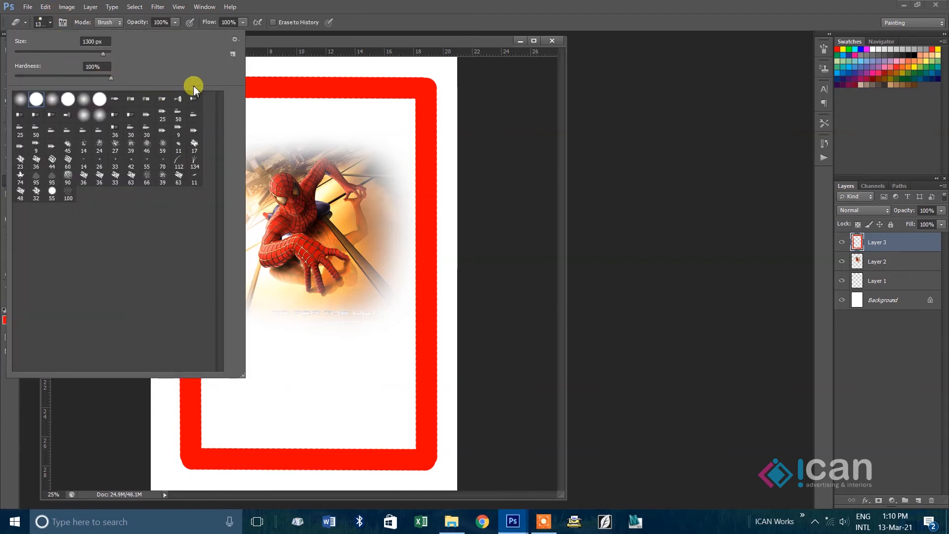
left_click(235, 39)
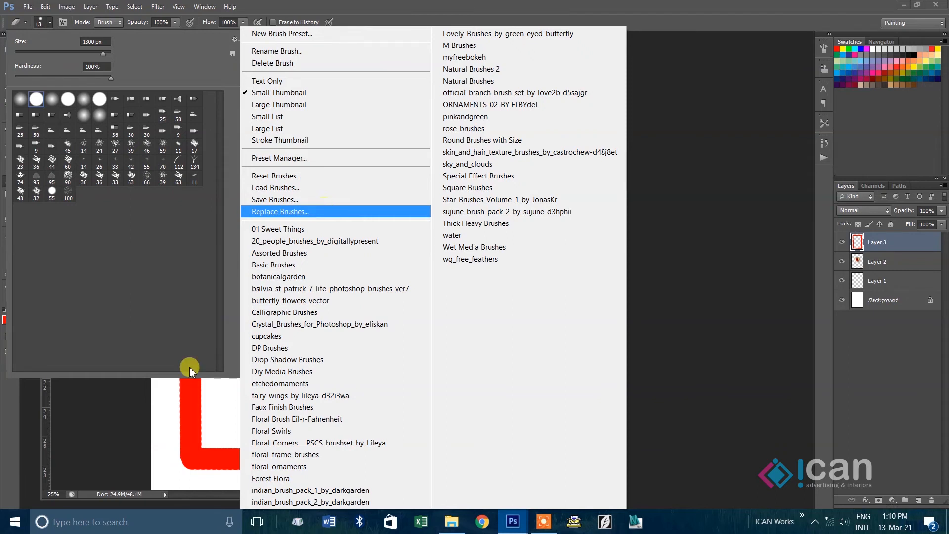
left_click(60, 385)
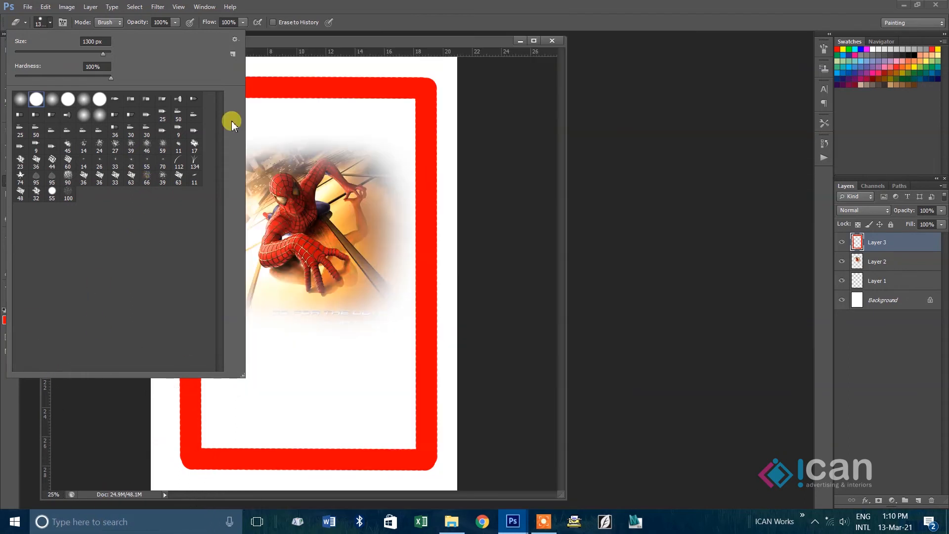
left_click(281, 40)
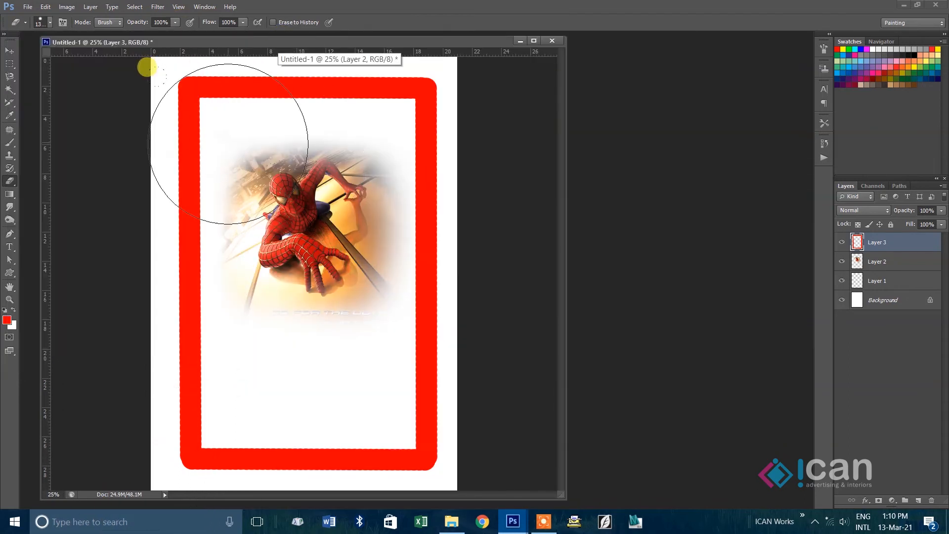
left_click(177, 22)
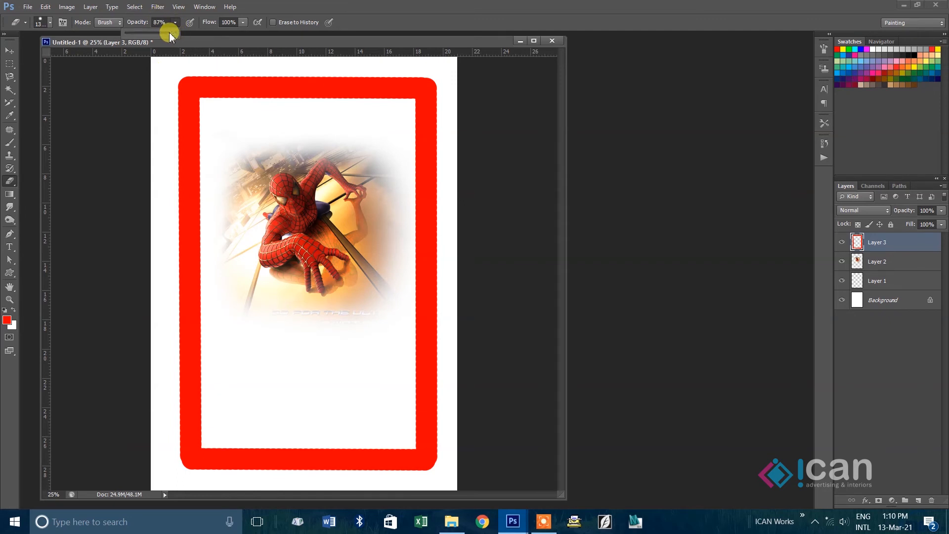
Paint two 400 px red dots side by side below the picture, one at 58% opacity and one at full opacity
left_click(10, 142)
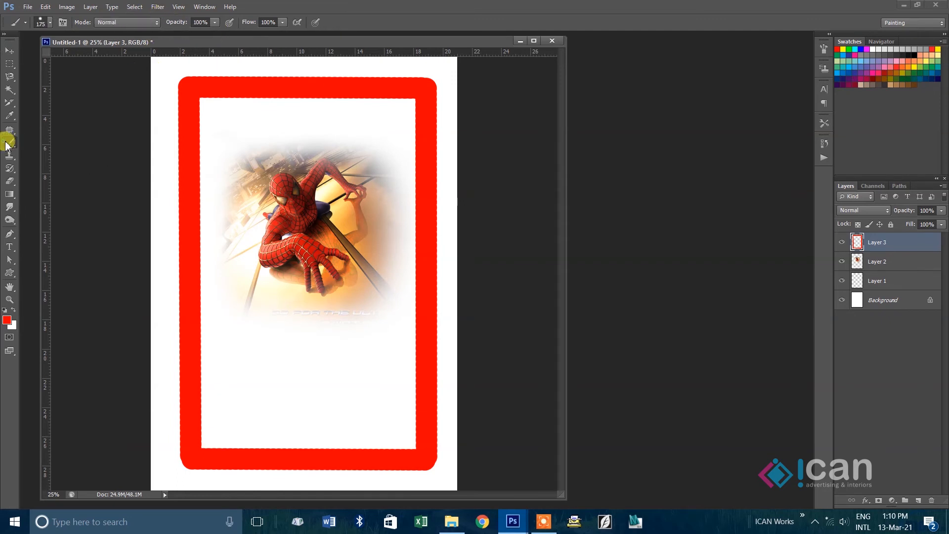
left_click(215, 22)
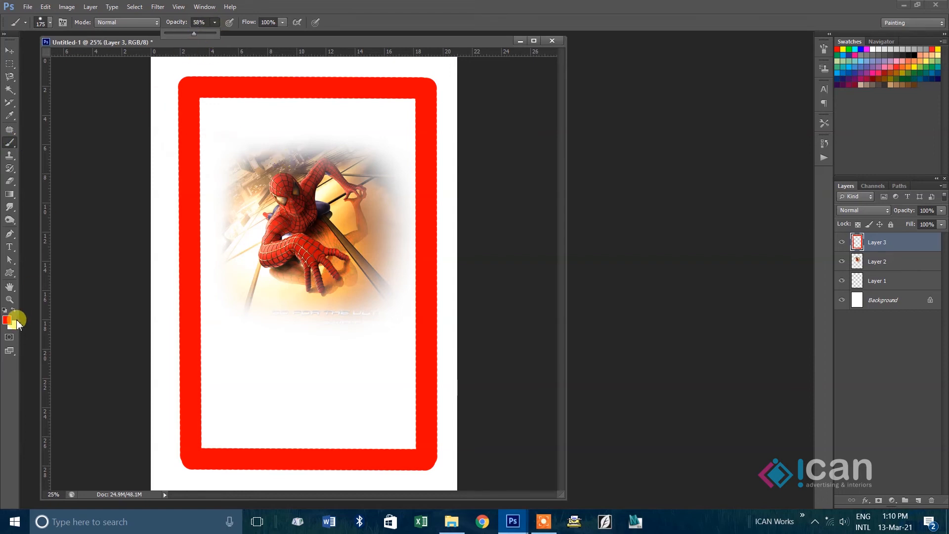
key("bracketright")
key("bracketright")
key("bracketright")
key("bracketright")
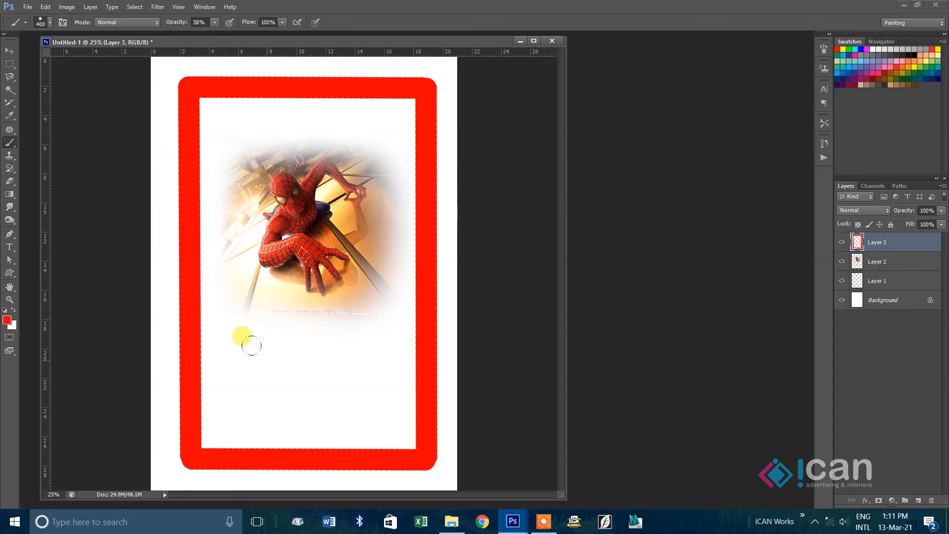
left_click(266, 360)
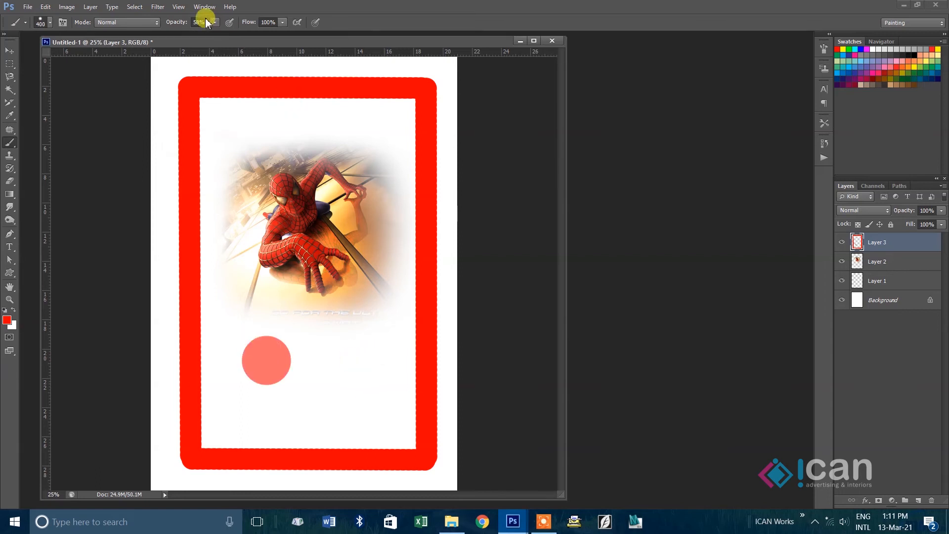
left_click_drag(218, 34, 255, 35)
left_click(316, 353)
Lower the brush opacity to 19% and paint overlapping faint red dots down the picture's left side
left_click(214, 23)
left_click_drag(210, 33, 176, 34)
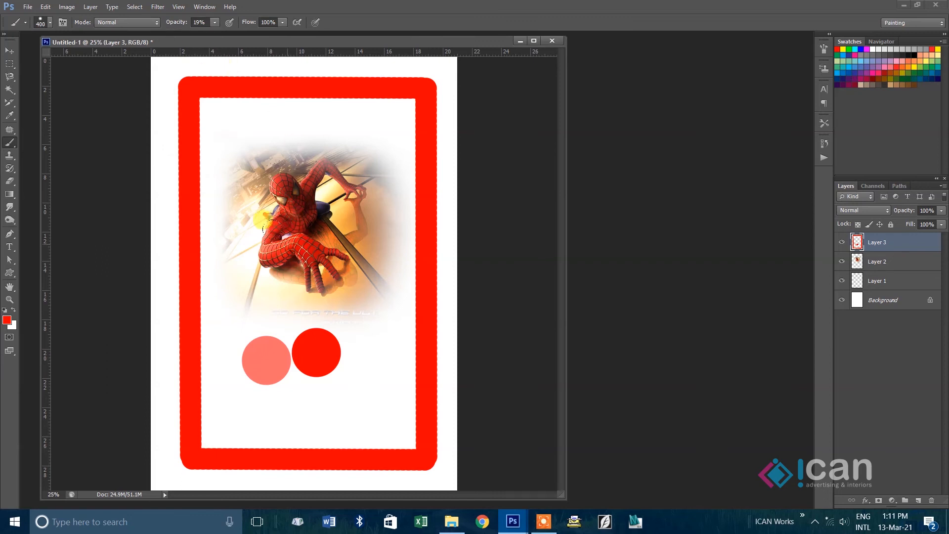
left_click(241, 208)
left_click(237, 234)
left_click(239, 267)
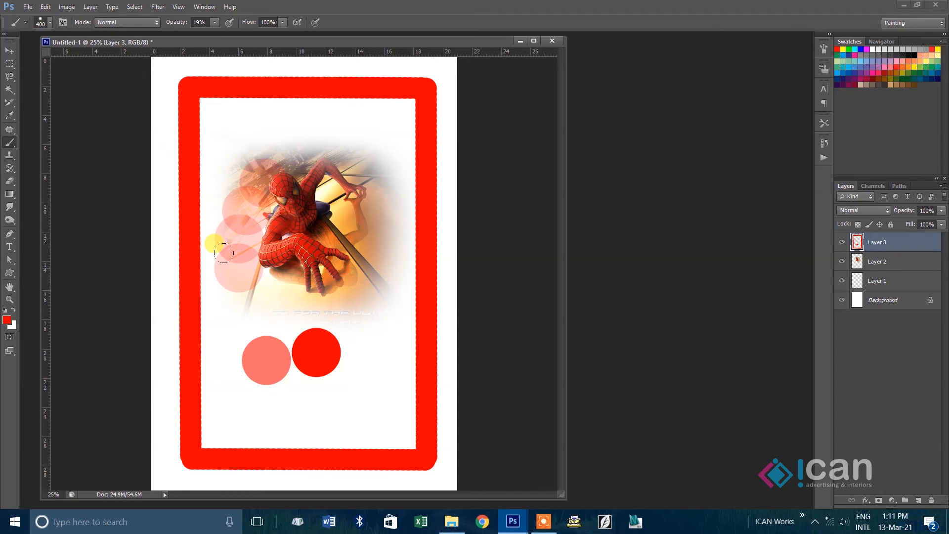
left_click(273, 287)
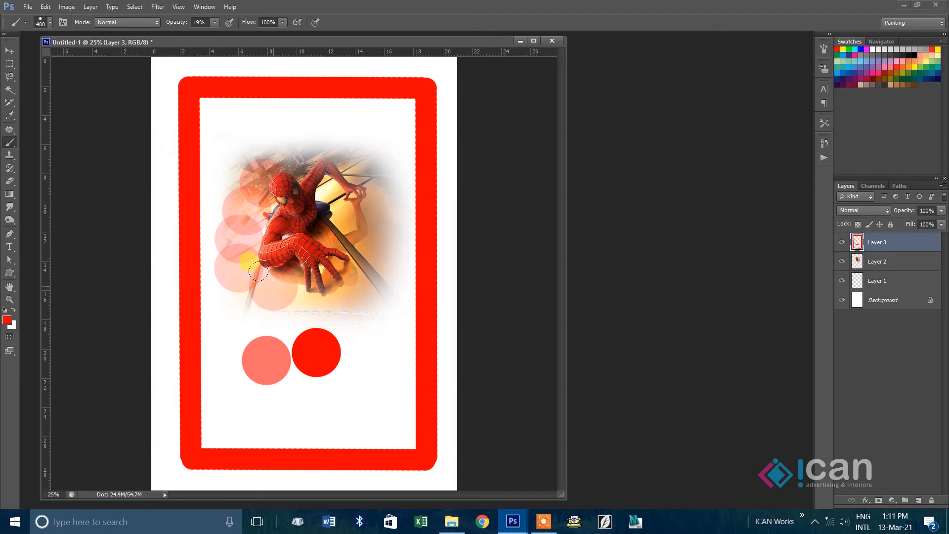
Set the brush flow to 37% and paint dots at the picture's right edge and lower-right corner, at 78% and 100% opacity
left_click(214, 22)
left_click_drag(215, 33, 254, 40)
left_click(283, 22)
left_click(392, 246)
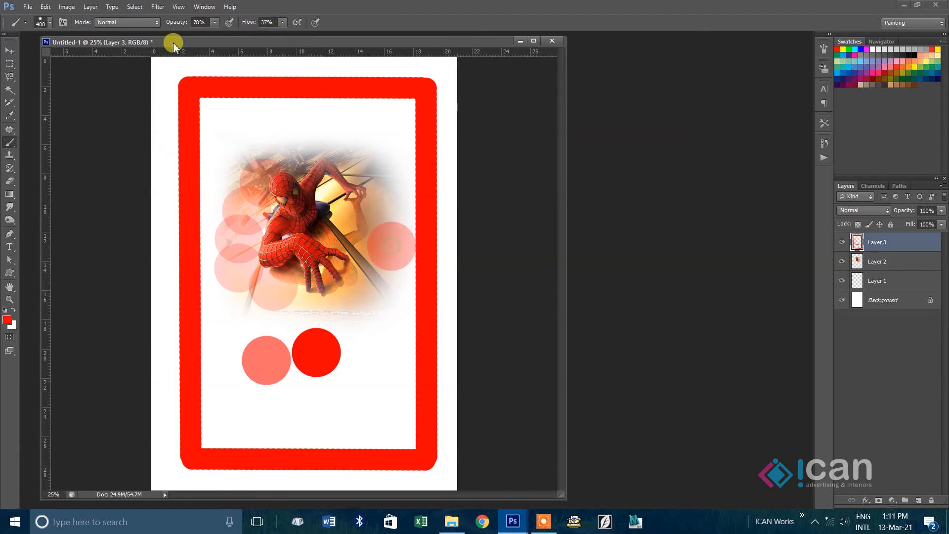
left_click(215, 22)
left_click_drag(215, 36, 243, 34)
left_click(378, 321)
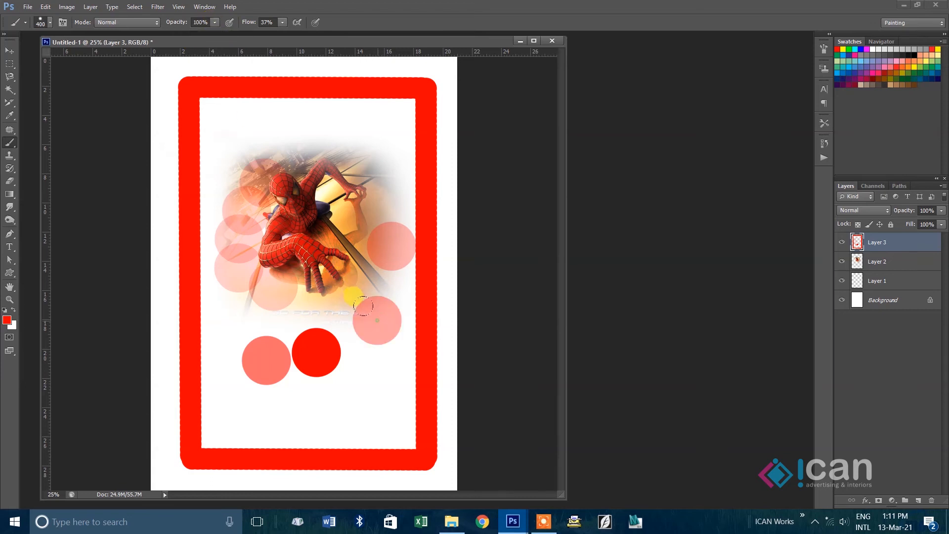
Raise the brush flow to 89% and paint four more red dots in the lower part of the frame
left_click(284, 22)
left_click_drag(283, 36, 311, 33)
left_click(362, 347)
left_click(362, 403)
left_click(262, 411)
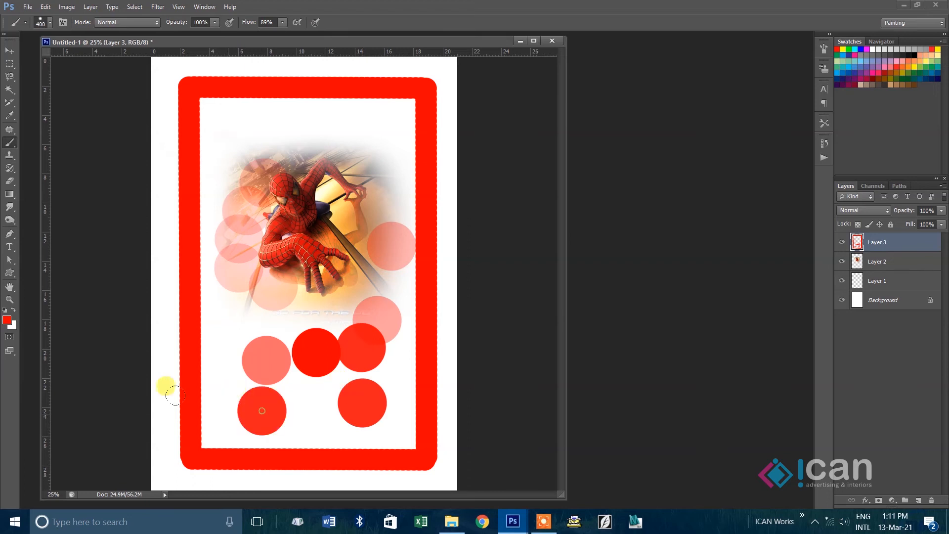
left_click(227, 322)
left_click(282, 23)
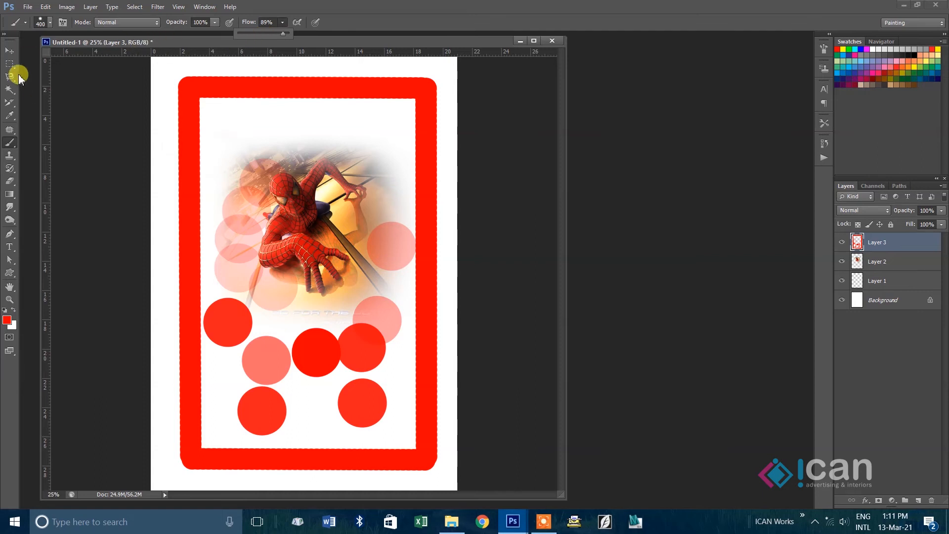
left_click(7, 57)
left_click(7, 54)
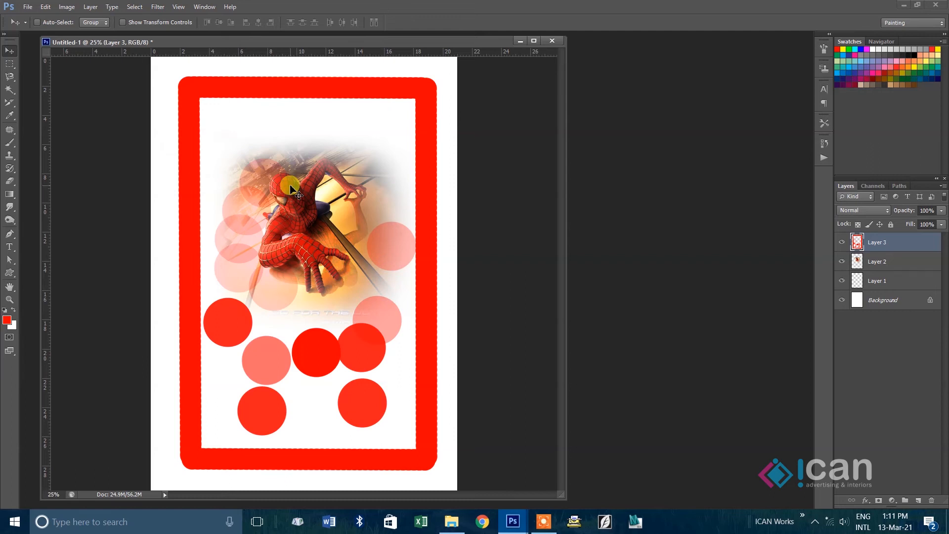
Choose the 134 px grass brush tip for the Brush tool
left_click(10, 142)
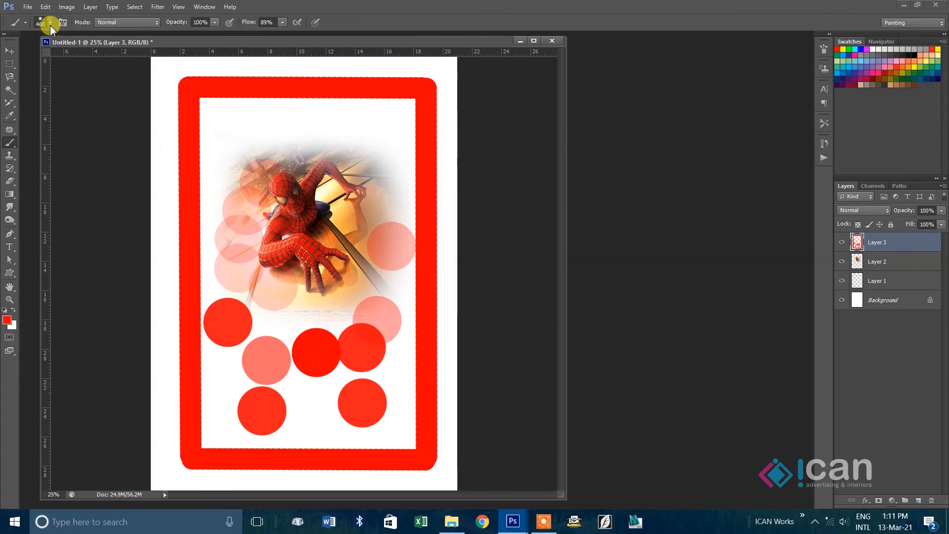
left_click(50, 23)
left_click(236, 39)
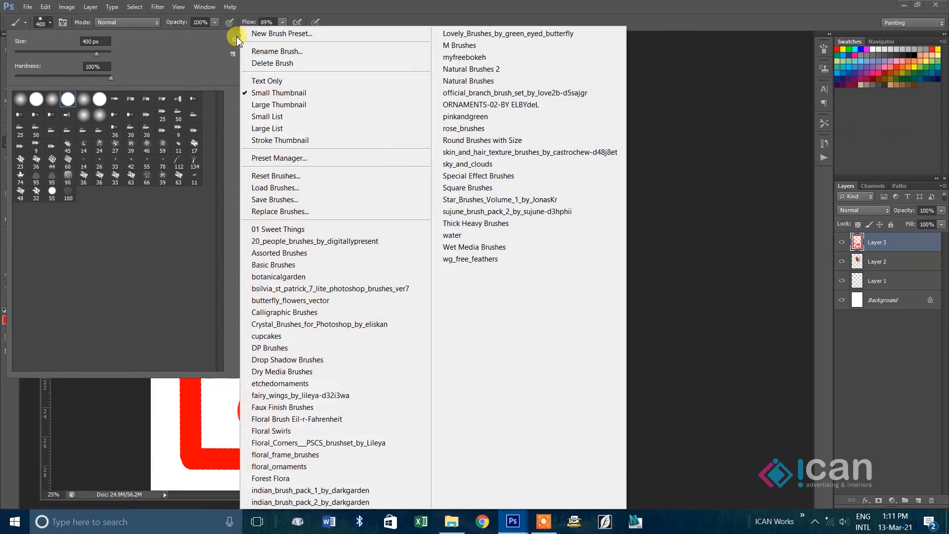
left_click(194, 163)
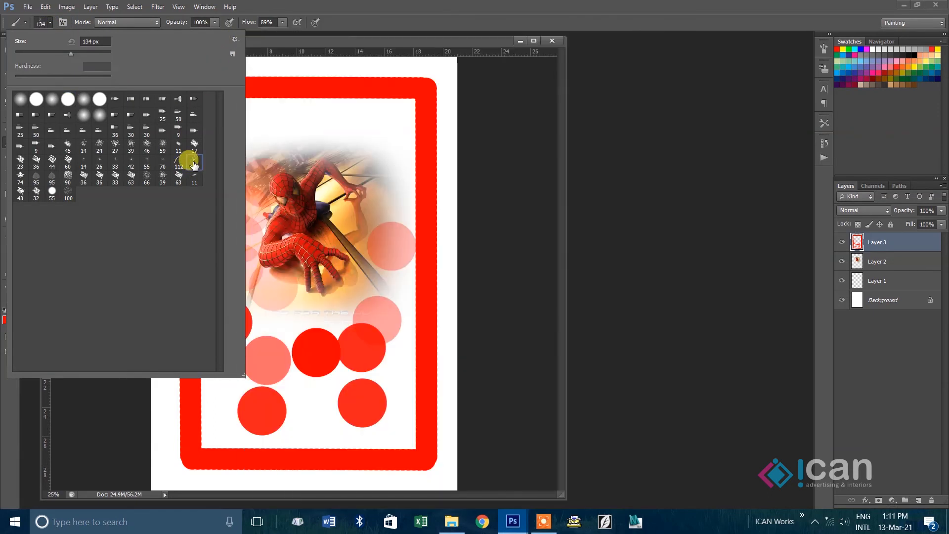
left_click(194, 163)
Set the foreground color to bright green and the background color to dark green
left_click(4, 322)
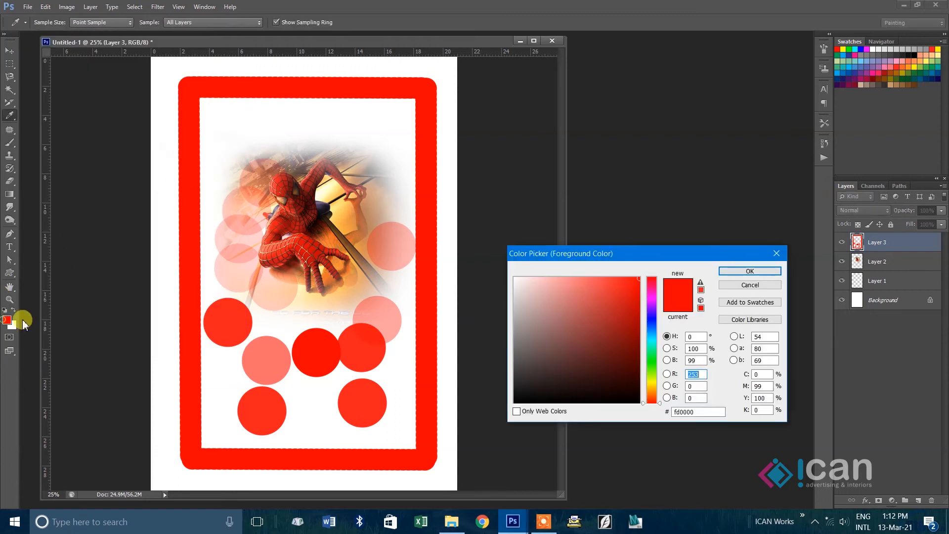
left_click(653, 361)
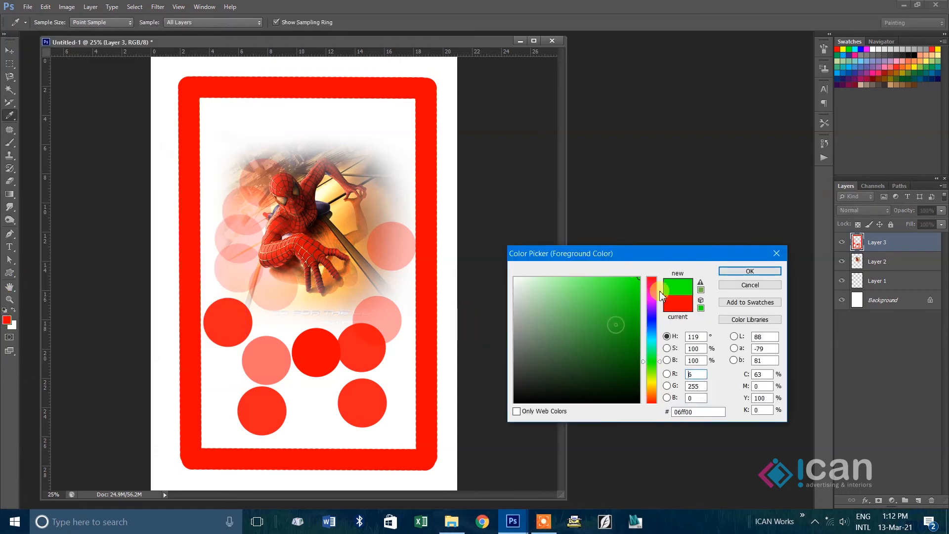
left_click(750, 271)
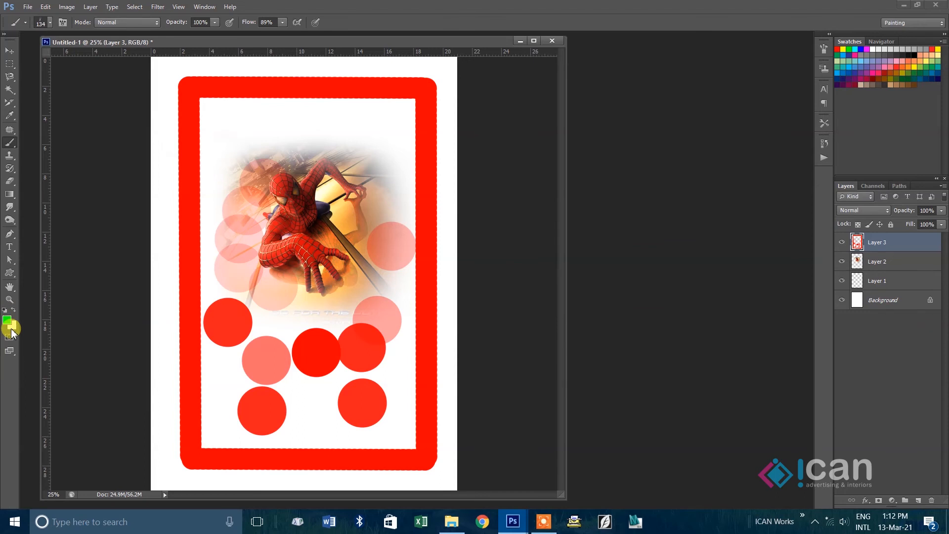
left_click(12, 325)
left_click(650, 367)
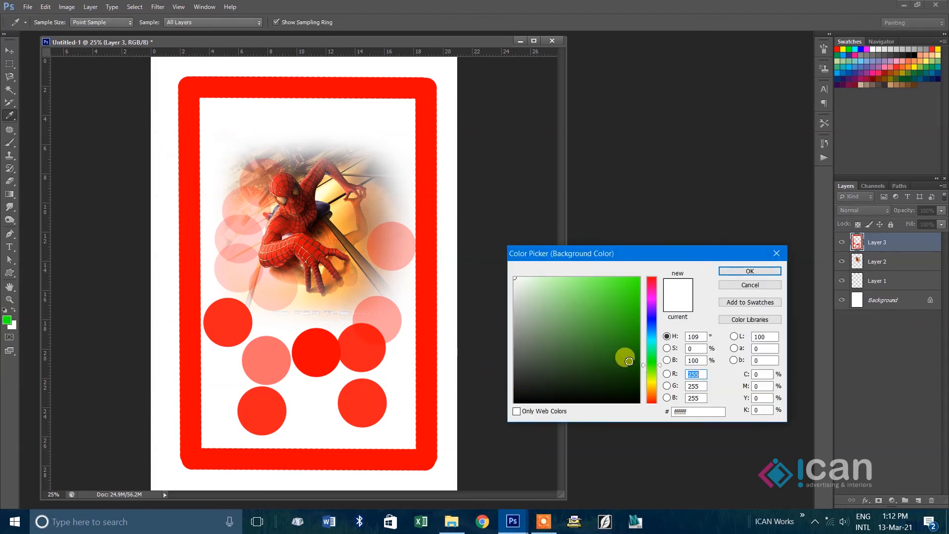
left_click(627, 359)
left_click(747, 271)
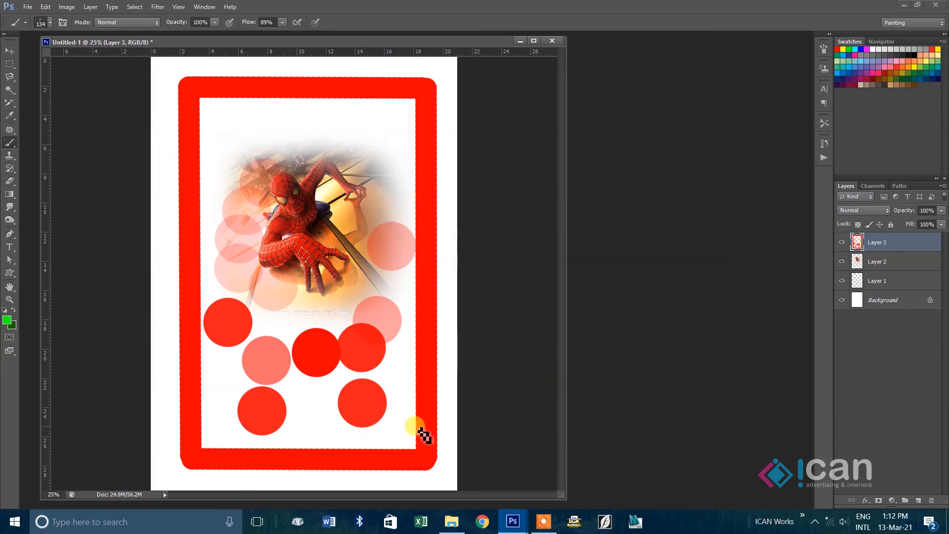
Add a new layer above Layer 3 and paint a band of grass across the bottom of the page with the 200 px grass brush
left_click(919, 501)
mouse_move(68, 460)
left_mouse_down()
mouse_move(416, 467)
mouse_move(286, 474)
mouse_move(424, 493)
mouse_move(405, 455)
mouse_move(286, 477)
mouse_move(189, 456)
mouse_move(383, 460)
left_mouse_up()
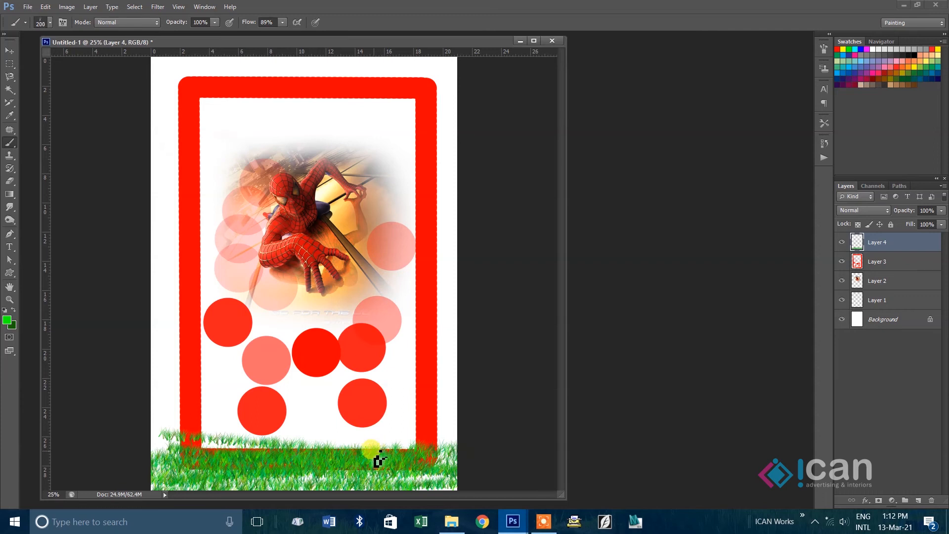
mouse_move(127, 450)
left_mouse_down()
mouse_move(161, 423)
mouse_move(325, 441)
mouse_move(142, 449)
mouse_move(153, 440)
mouse_move(368, 424)
mouse_move(505, 429)
mouse_move(485, 455)
mouse_move(436, 473)
mouse_move(442, 485)
mouse_move(274, 505)
mouse_move(283, 528)
mouse_move(261, 501)
mouse_move(87, 474)
mouse_move(278, 491)
mouse_move(340, 473)
mouse_move(217, 495)
mouse_move(126, 442)
mouse_move(176, 431)
mouse_move(163, 425)
mouse_move(152, 432)
mouse_move(159, 438)
mouse_move(209, 437)
mouse_move(142, 476)
mouse_move(369, 454)
mouse_move(347, 439)
mouse_move(407, 443)
left_mouse_up()
Enlarge the Eraser to 500 px and partially erase the upper edge of the grass on Layer 4 at 55% opacity
left_click(10, 181)
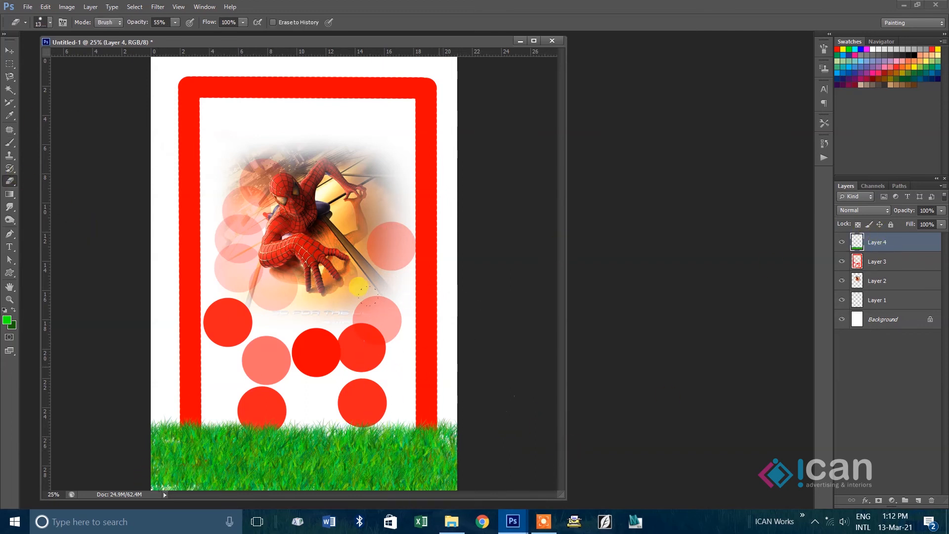
key("bracketright")
key("bracketright")
key("bracketright")
key("bracketright")
key("bracketright")
key("bracketright")
key("bracketright")
key("bracketright")
key("bracketright")
key("bracketright")
key("bracketright")
key("bracketright")
key("bracketright")
key("bracketright")
key("bracketright")
key("bracketright")
key("bracketright")
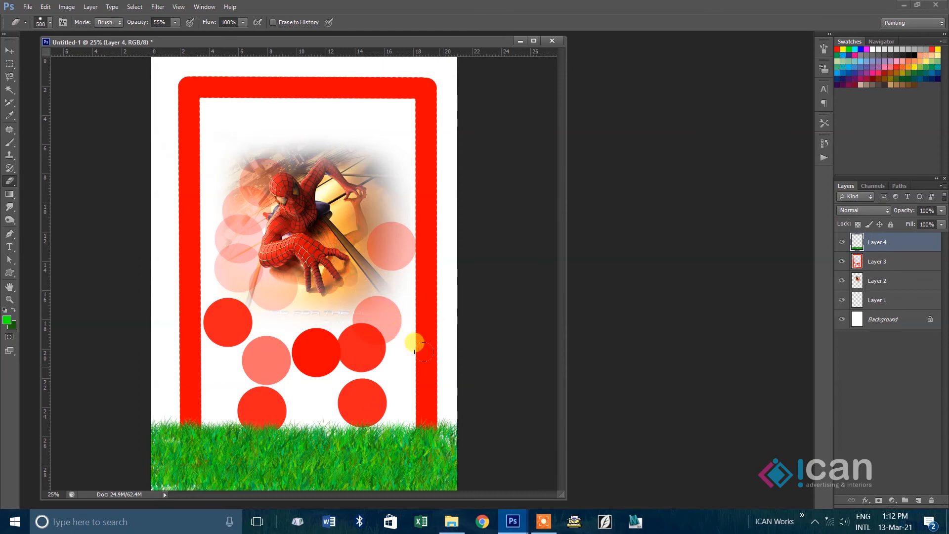
left_click_drag(454, 398, 121, 377)
Set the Eraser opacity to 100%, choose the soft round tip and erase the grass's upper edge at 400 px
left_click(175, 22)
left_click_drag(177, 37, 208, 34)
left_click(50, 22)
double_click(19, 99)
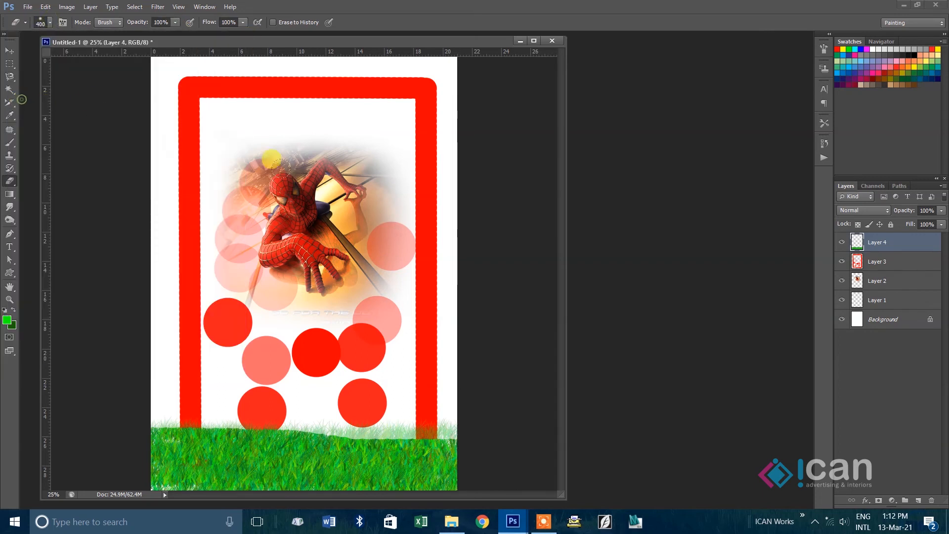
mouse_move(358, 409)
left_mouse_down()
mouse_move(146, 406)
mouse_move(292, 402)
left_mouse_up()
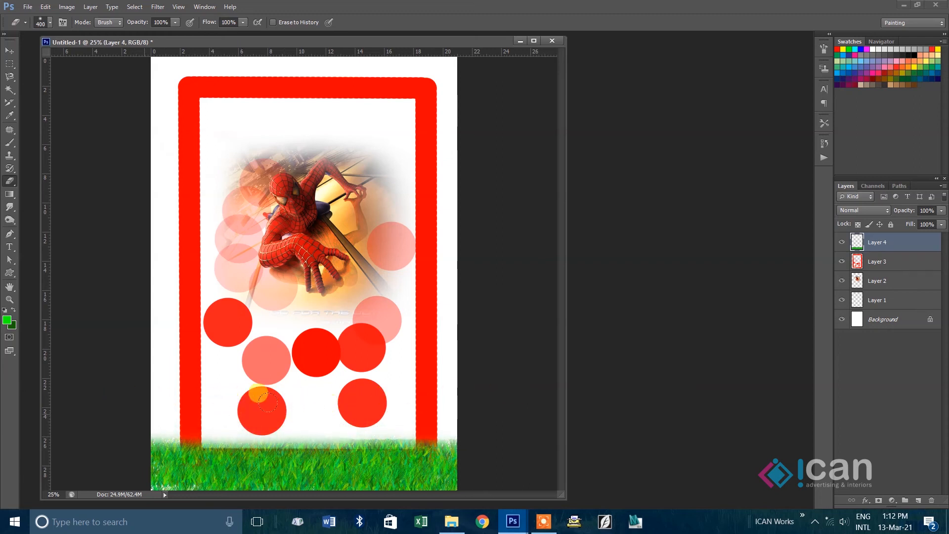
Enlarge the soft Eraser to 900 px and fade more of the grass along its upper edge
mouse_move(528, 390)
left_mouse_down()
mouse_move(296, 407)
mouse_move(244, 399)
mouse_move(222, 376)
mouse_move(111, 356)
mouse_move(178, 453)
mouse_move(436, 362)
left_mouse_up()
key("bracketright")
key("bracketright")
key("bracketright")
key("bracketright")
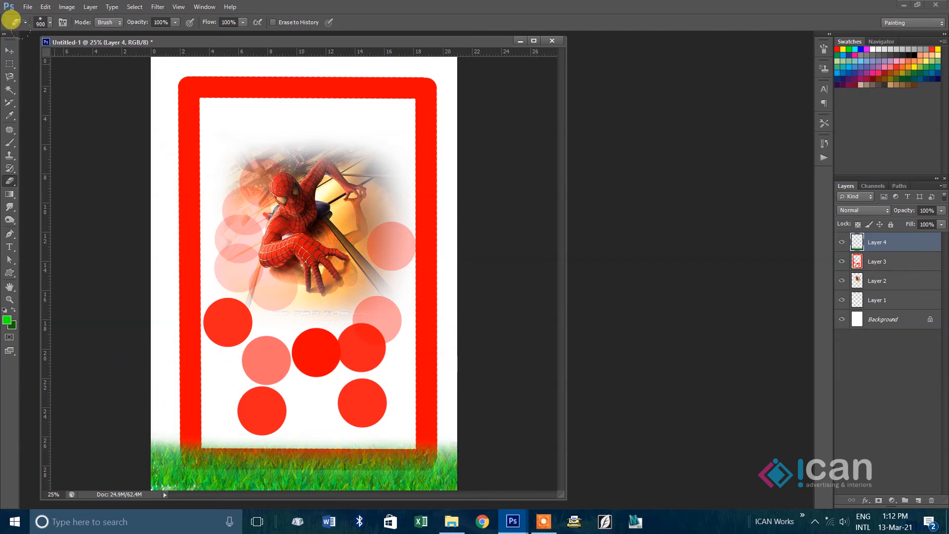
Move the grass on Layer 4 up the page and back down with the Move tool
left_click(9, 51)
left_click_drag(397, 447, 398, 398)
left_click_drag(405, 433, 404, 470)
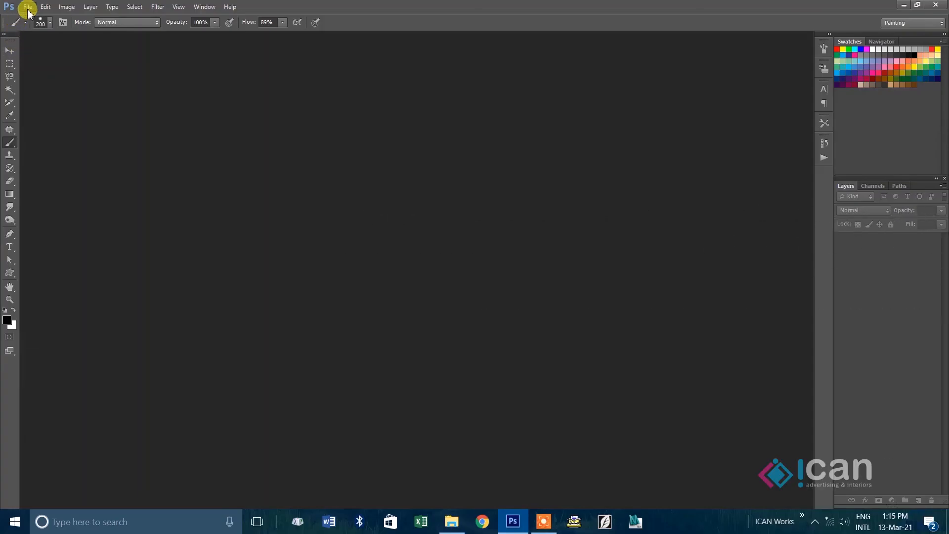
Create a new portrait document and add an empty layer above the Background
left_click(27, 7)
left_click(31, 17)
left_click(488, 170)
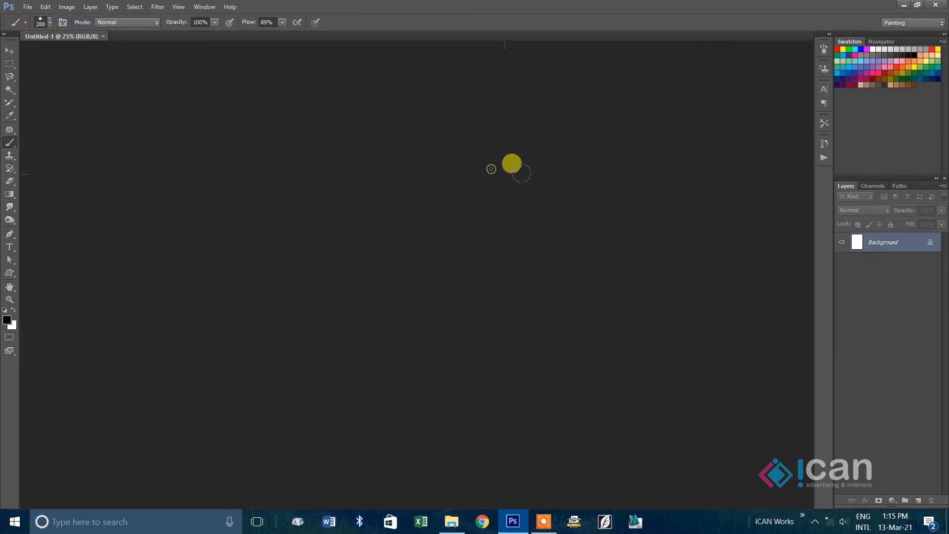
left_click(920, 501)
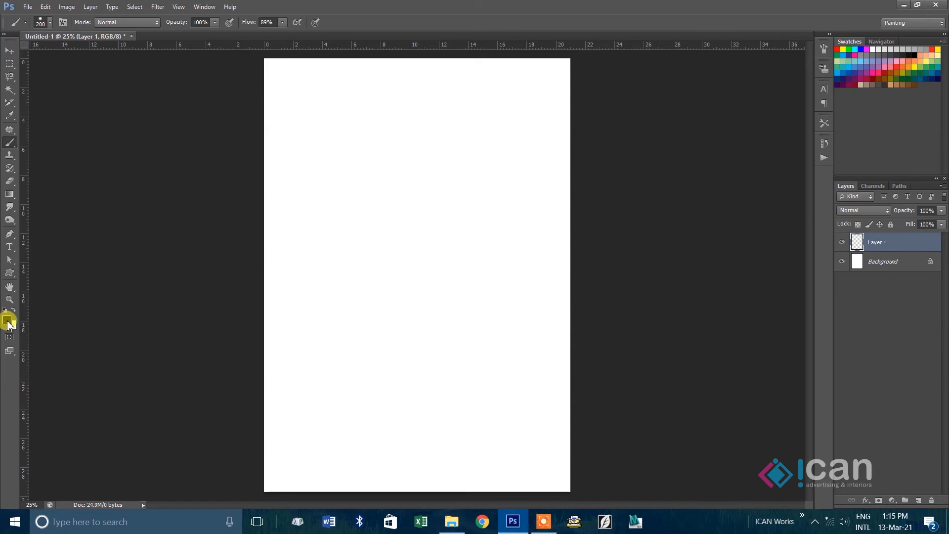
Choose the hard round brush and paint a cluster of four black 150 px dots on Layer 1
left_click(10, 143)
left_click(50, 22)
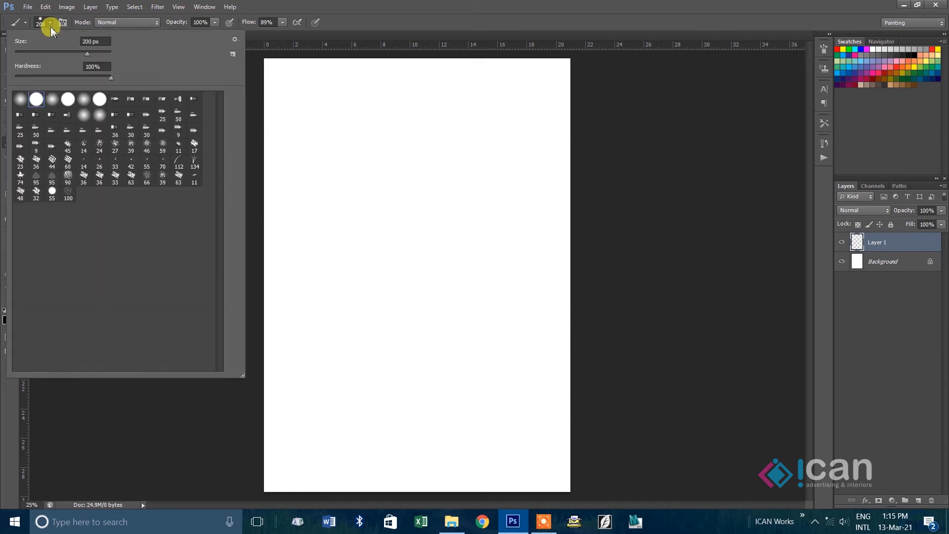
double_click(36, 101)
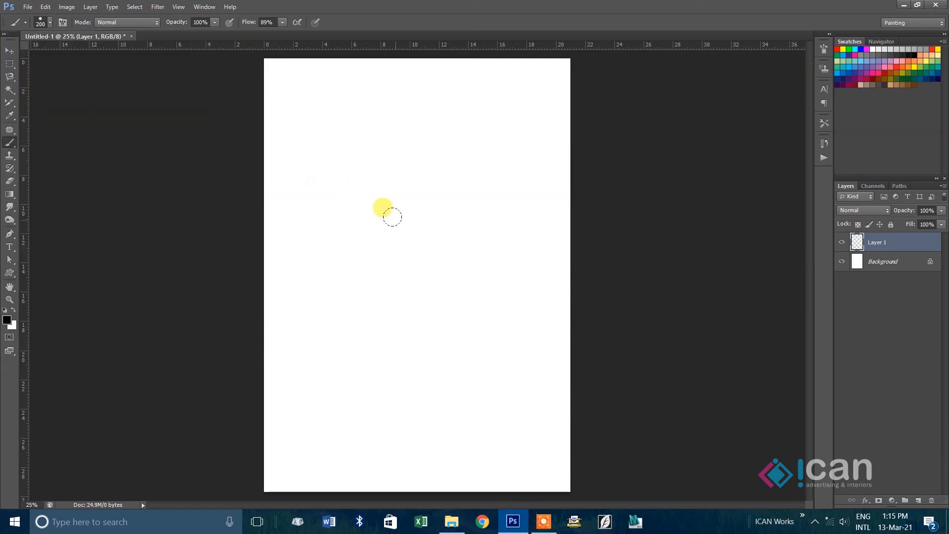
left_click(370, 205)
left_click(388, 215)
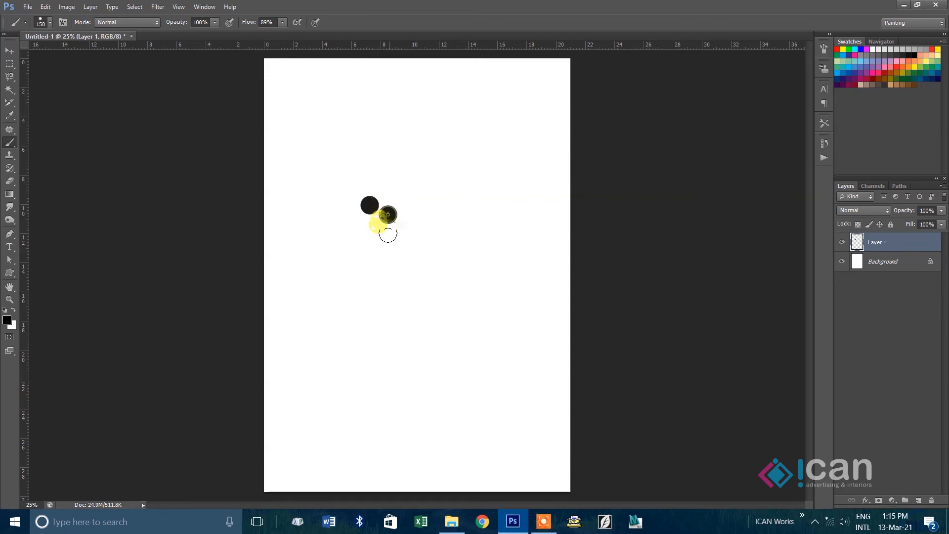
left_click(376, 232)
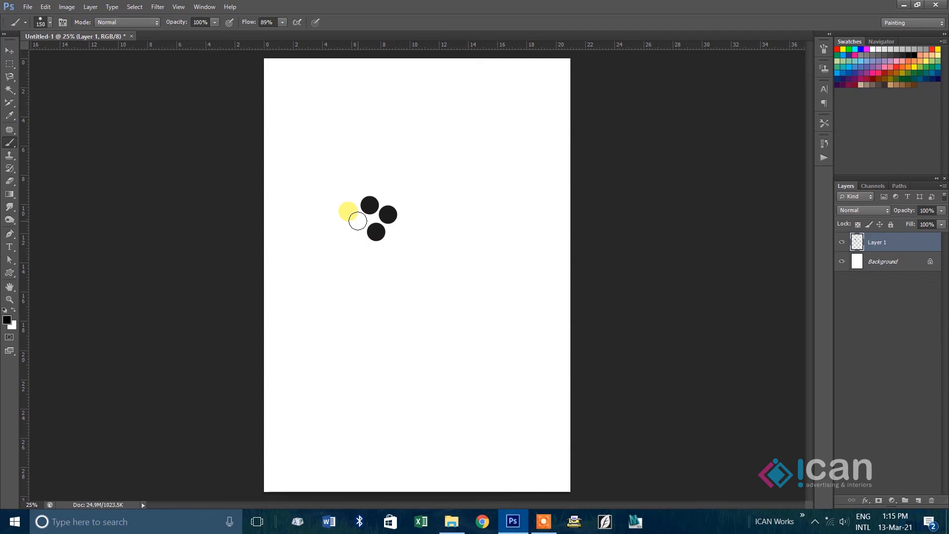
left_click(357, 221)
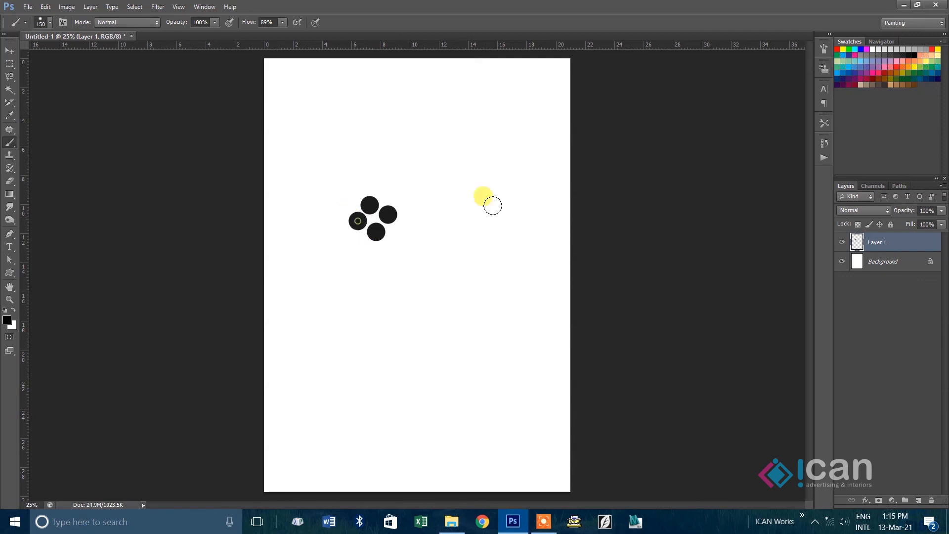
Select the four black dots with a rectangular marquee and define them as a brush preset named "name"
left_click(8, 63)
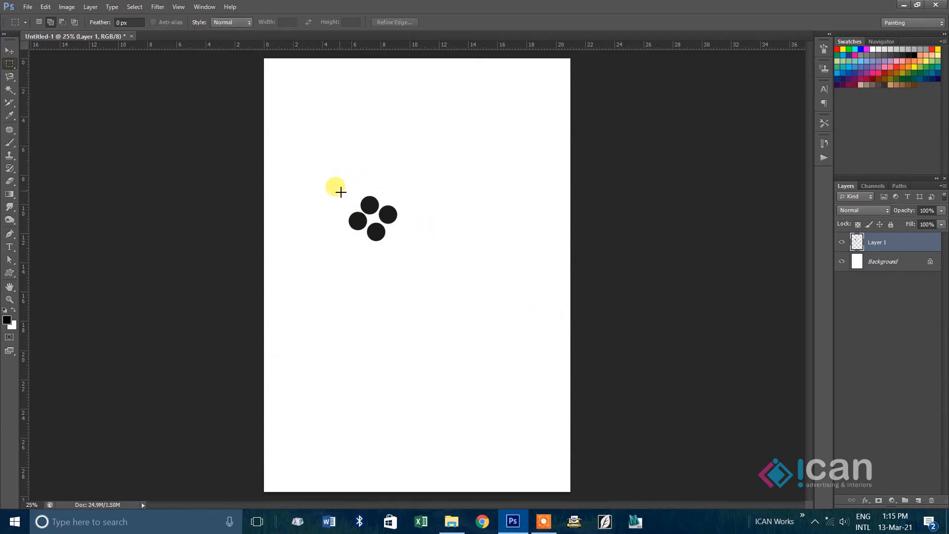
left_click_drag(335, 187, 404, 252)
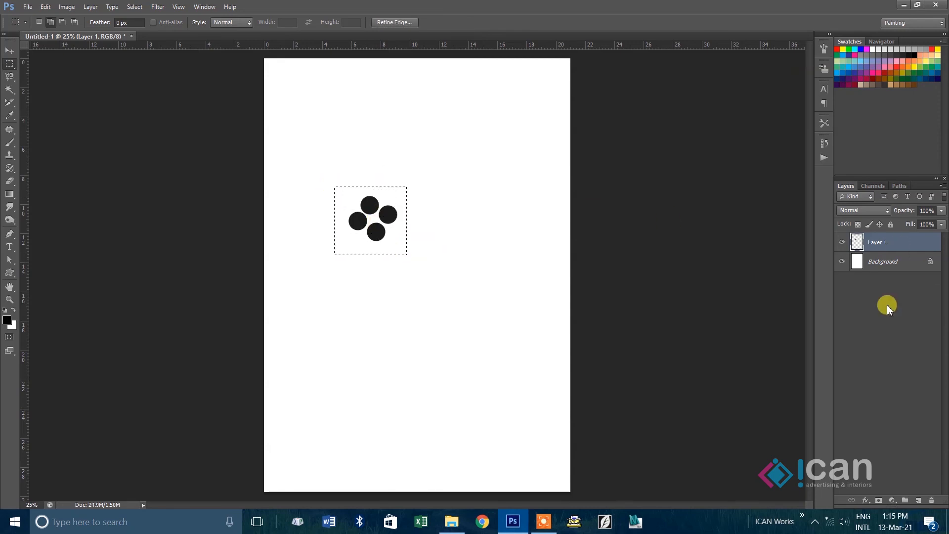
left_click(47, 7)
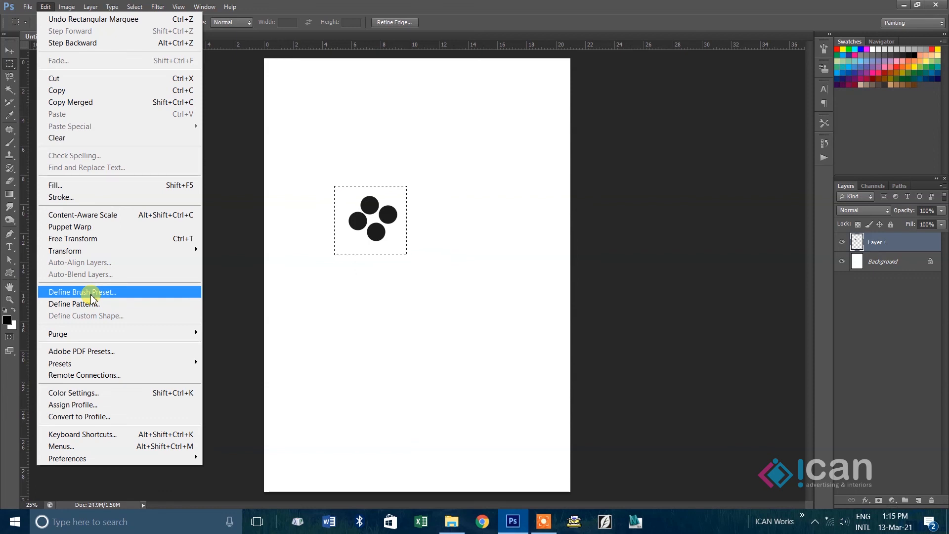
left_click(91, 293)
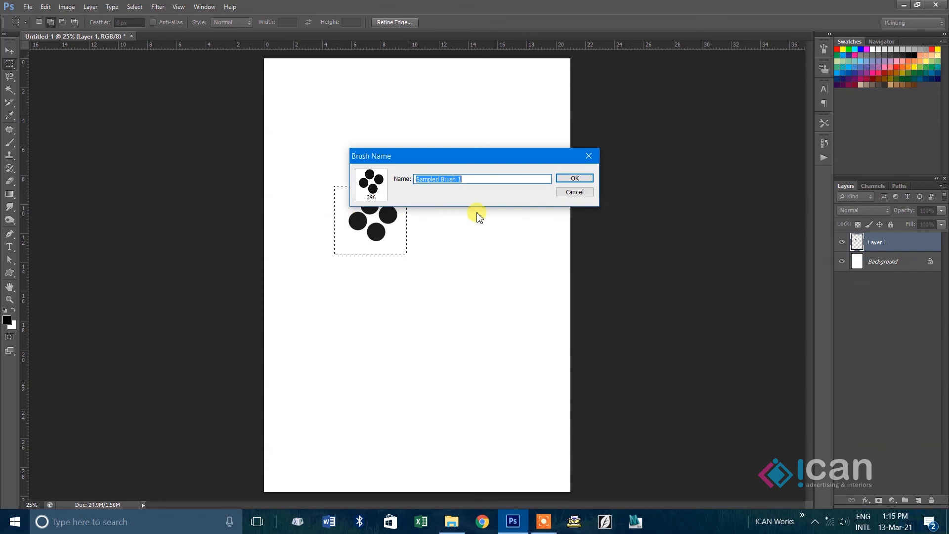
left_click_drag(485, 182, 372, 187)
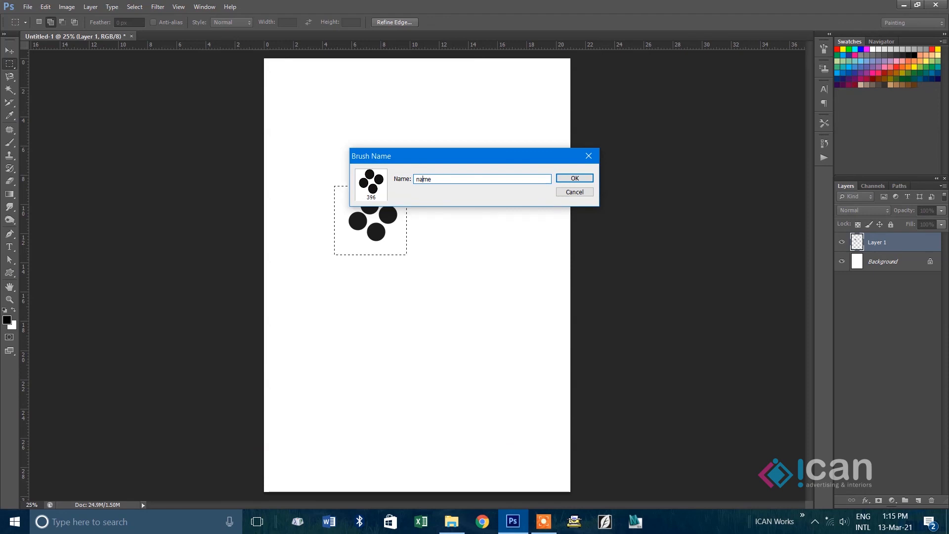
key("BackSpace")
left_click(588, 179)
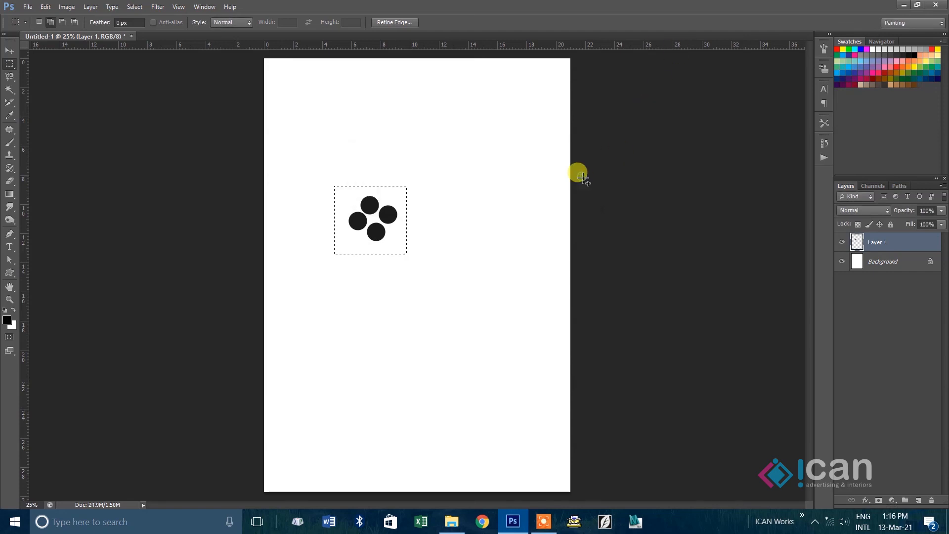
Delete Layer 1 and choose the 396 px four-dot brush tip for the Brush tool
left_click(9, 51)
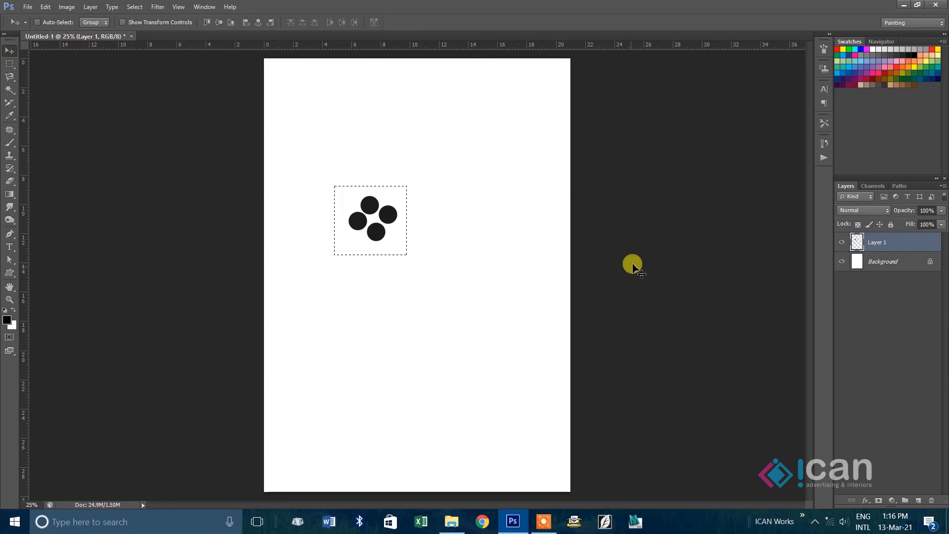
left_click_drag(895, 233, 932, 500)
left_click(9, 145)
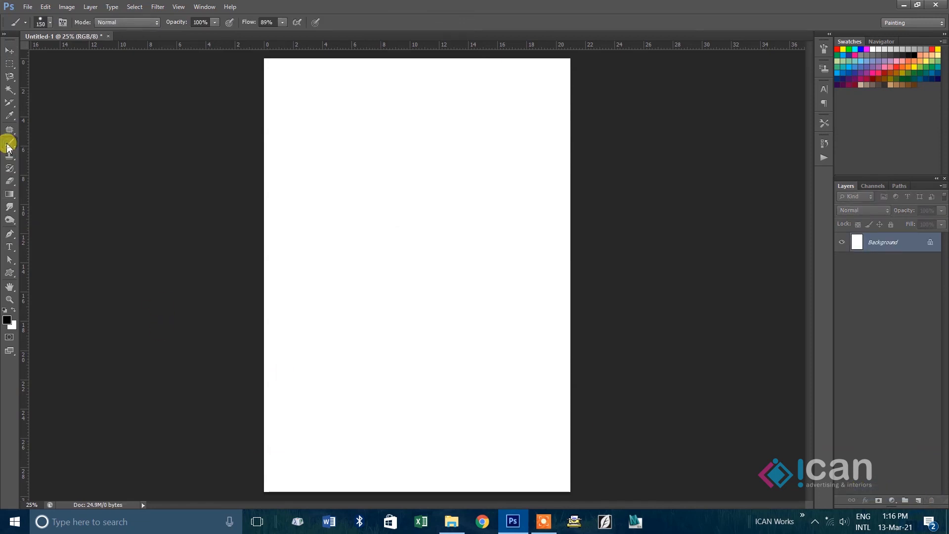
left_click(51, 24)
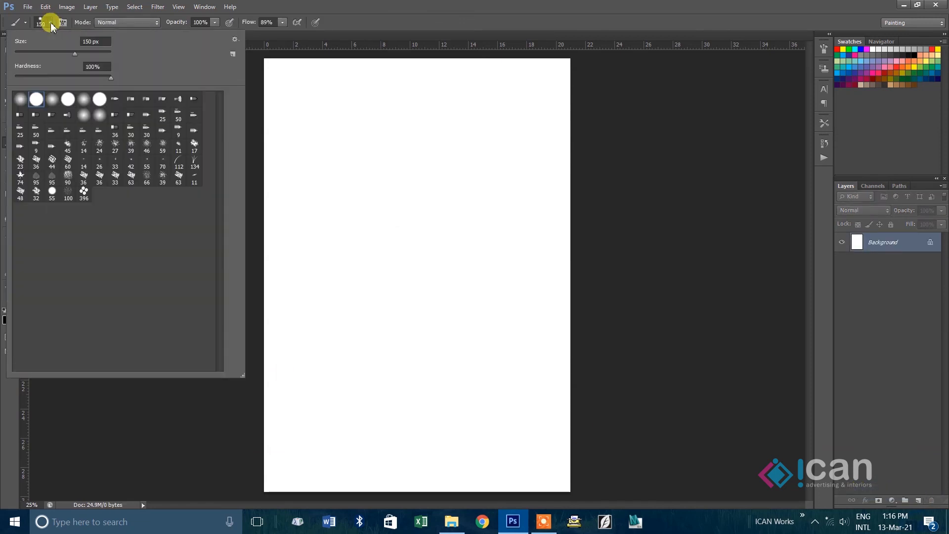
left_click(84, 193)
Paint a curved black stroke on the Background and stamp the four-dot brush twice beside it
mouse_move(359, 135)
left_mouse_down()
mouse_move(389, 167)
mouse_move(406, 220)
mouse_move(400, 263)
mouse_move(363, 298)
mouse_move(354, 203)
left_mouse_up()
left_click(445, 161)
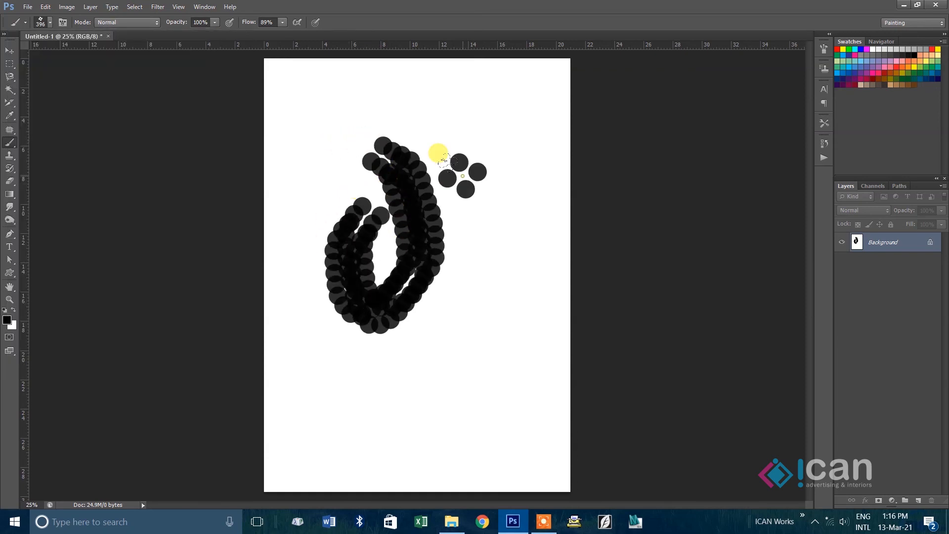
left_click(472, 248)
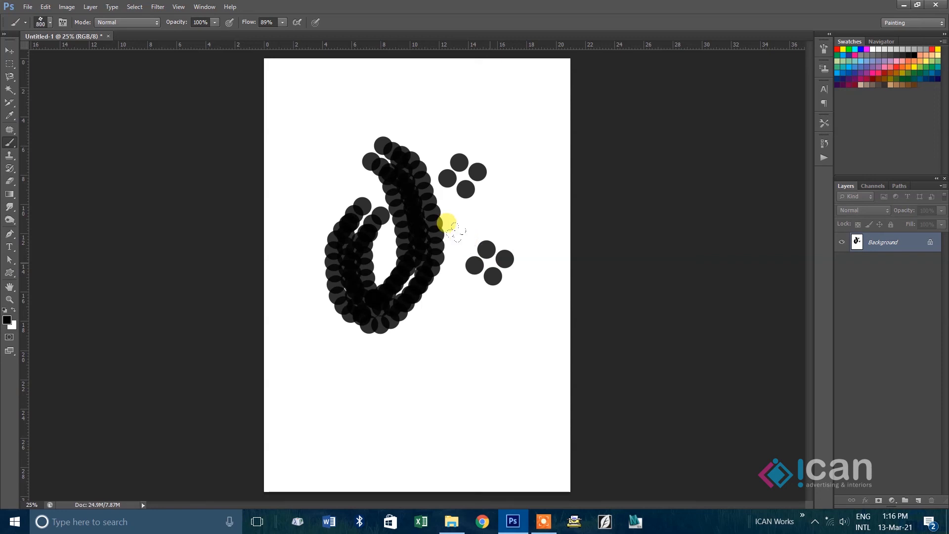
Enlarge the four-dot brush and stamp one large black cluster in the lower part of the page
key("bracketright")
key("bracketright")
key("bracketright")
key("bracketright")
key("bracketright")
key("bracketright")
key("bracketright")
key("bracketright")
key("bracketright")
key("bracketleft")
key("bracketleft")
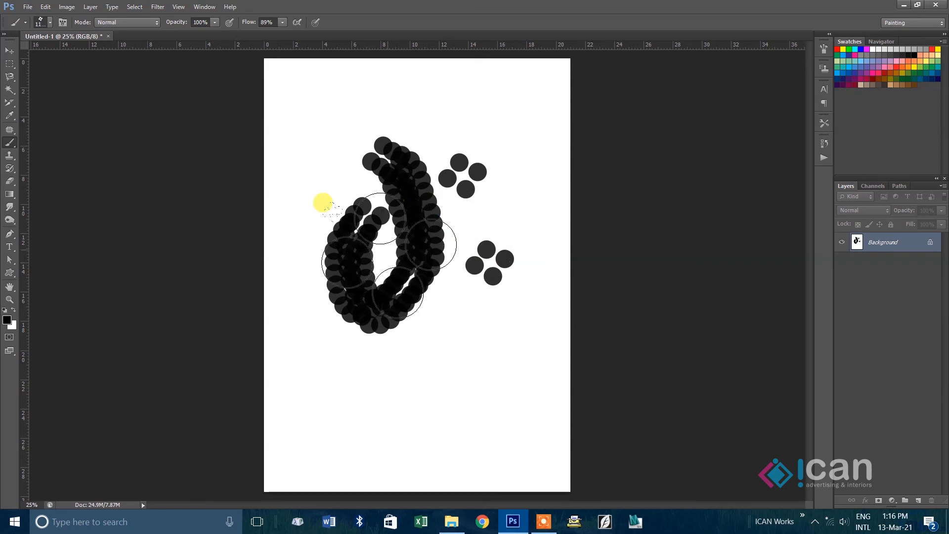
left_click(454, 382)
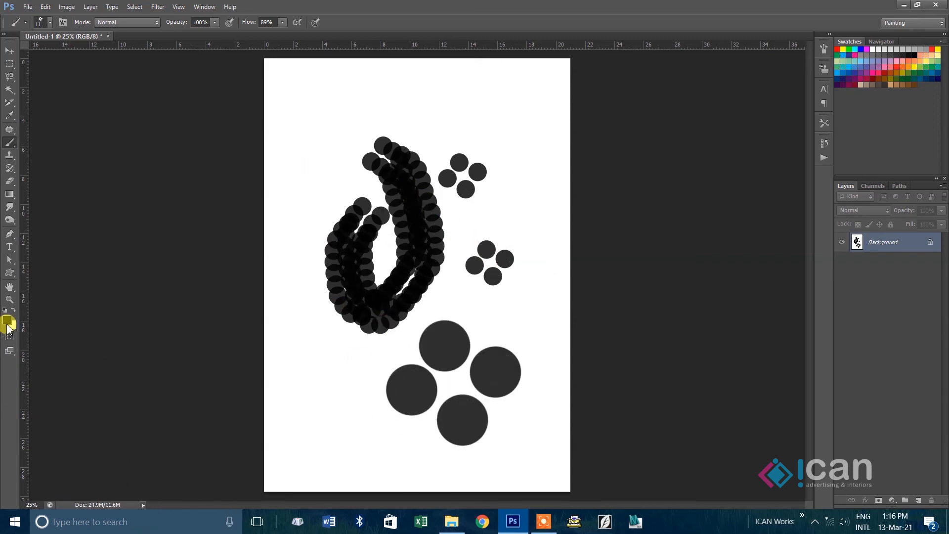
Set the foreground color to red ff0000, raise the flow to 100% and paint large red four-dot clusters across the page
left_click(9, 320)
left_click_drag(637, 284, 663, 267)
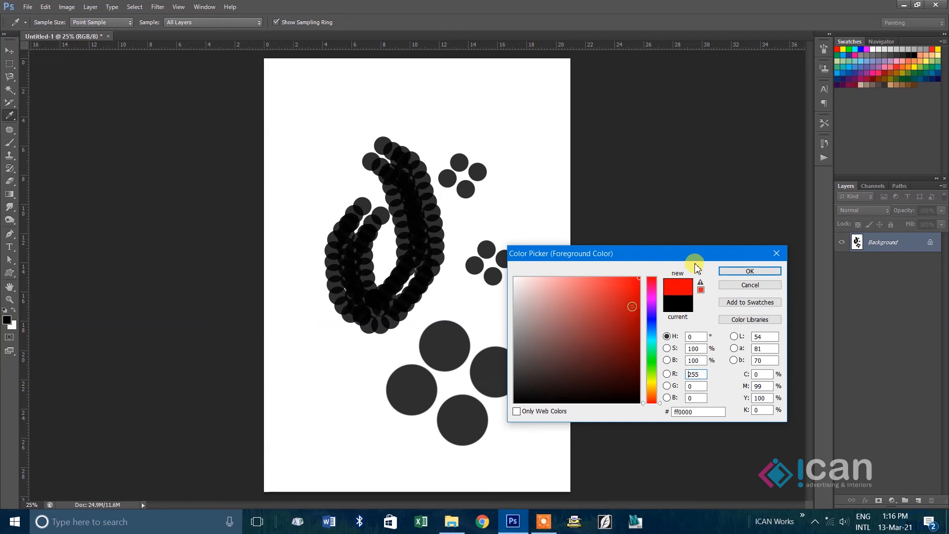
left_click(727, 275)
left_click_drag(283, 22, 291, 34)
mouse_move(358, 74)
left_mouse_down()
mouse_move(435, 89)
mouse_move(322, 292)
mouse_move(287, 335)
mouse_move(459, 321)
mouse_move(257, 121)
left_mouse_up()
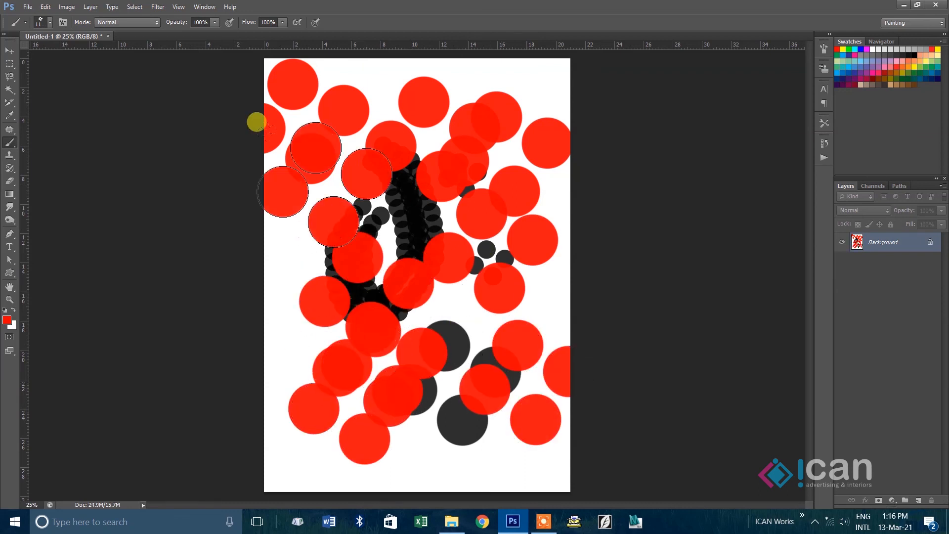